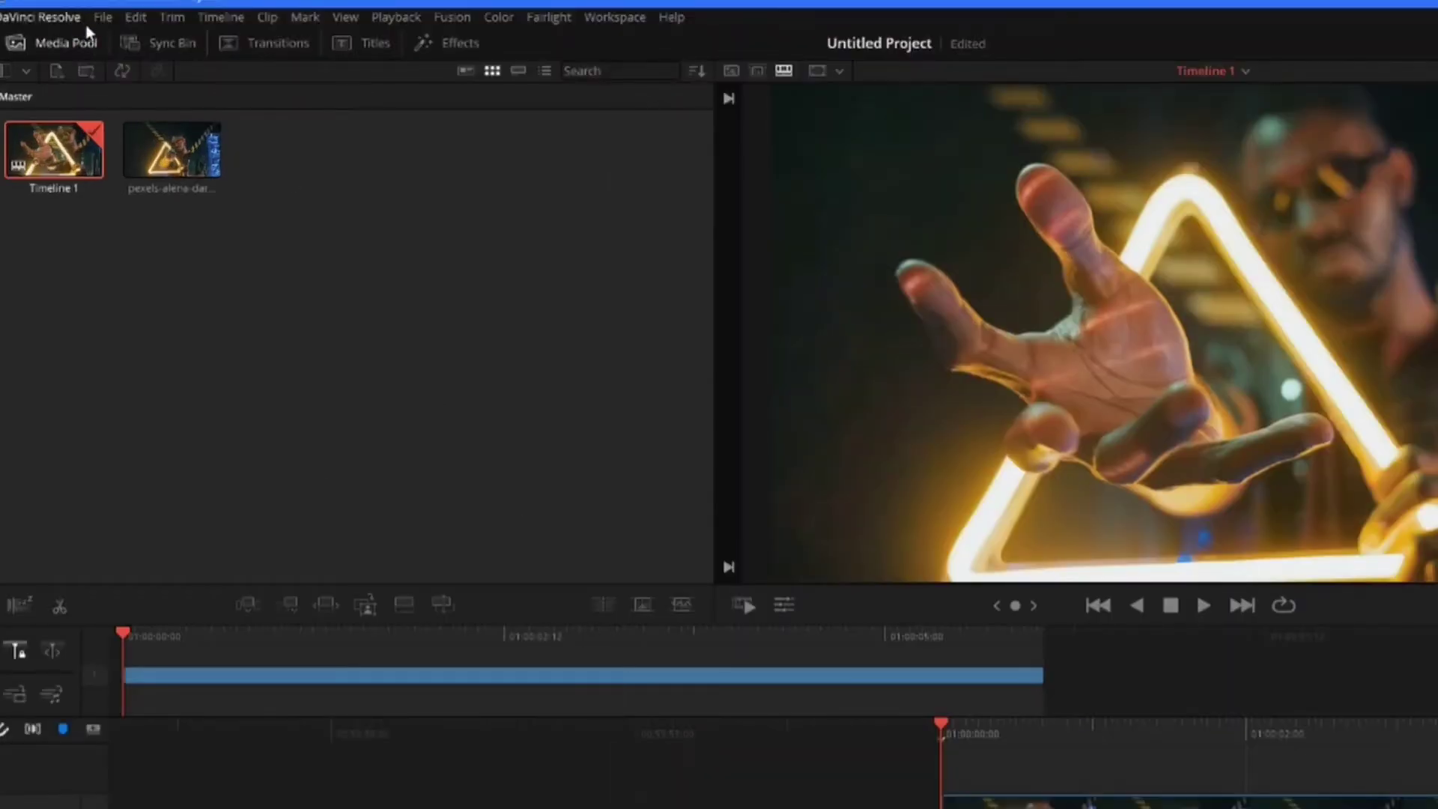
Start a new timeline from the File menu and confirm its name reads Timeline 2.
left_click(101, 16)
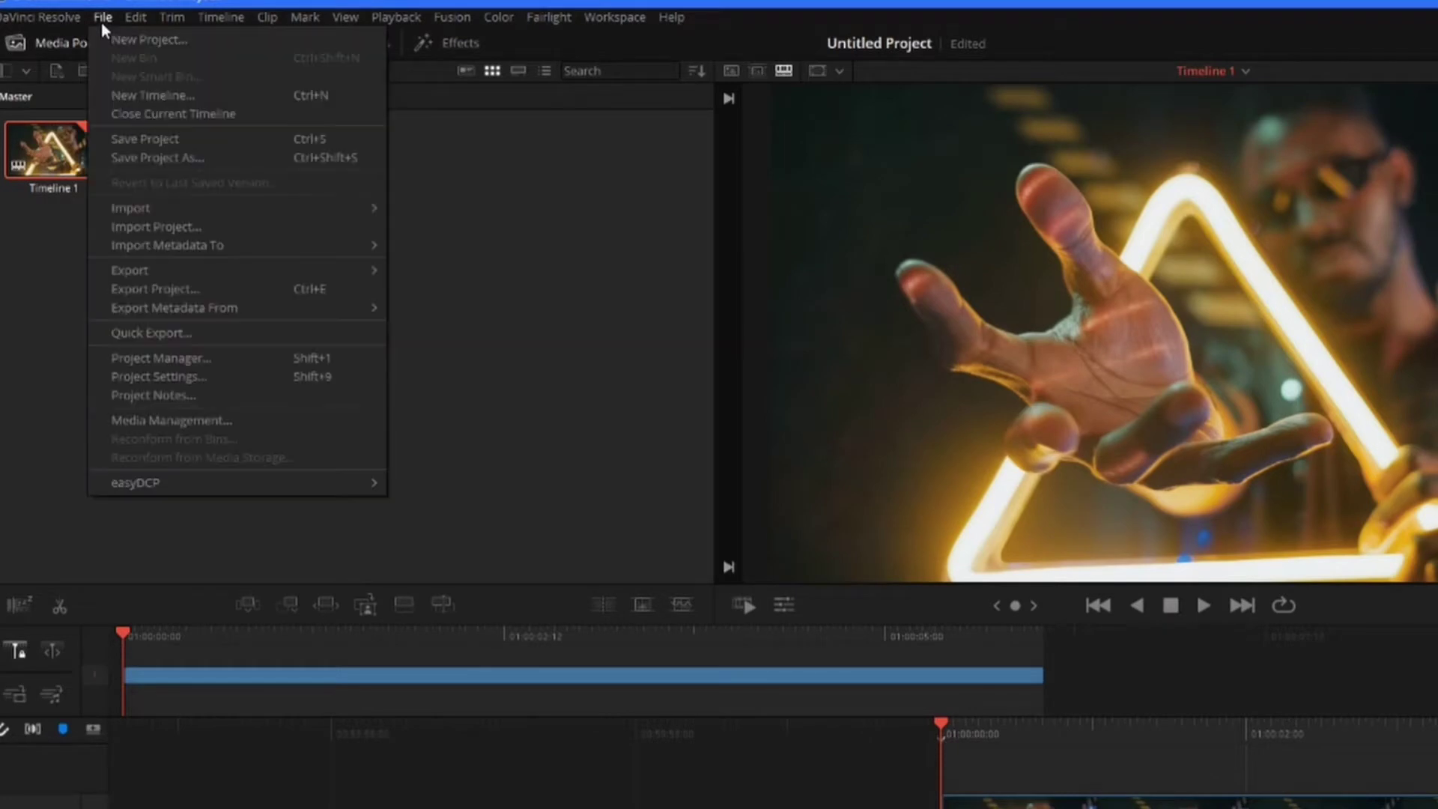
left_click(161, 99)
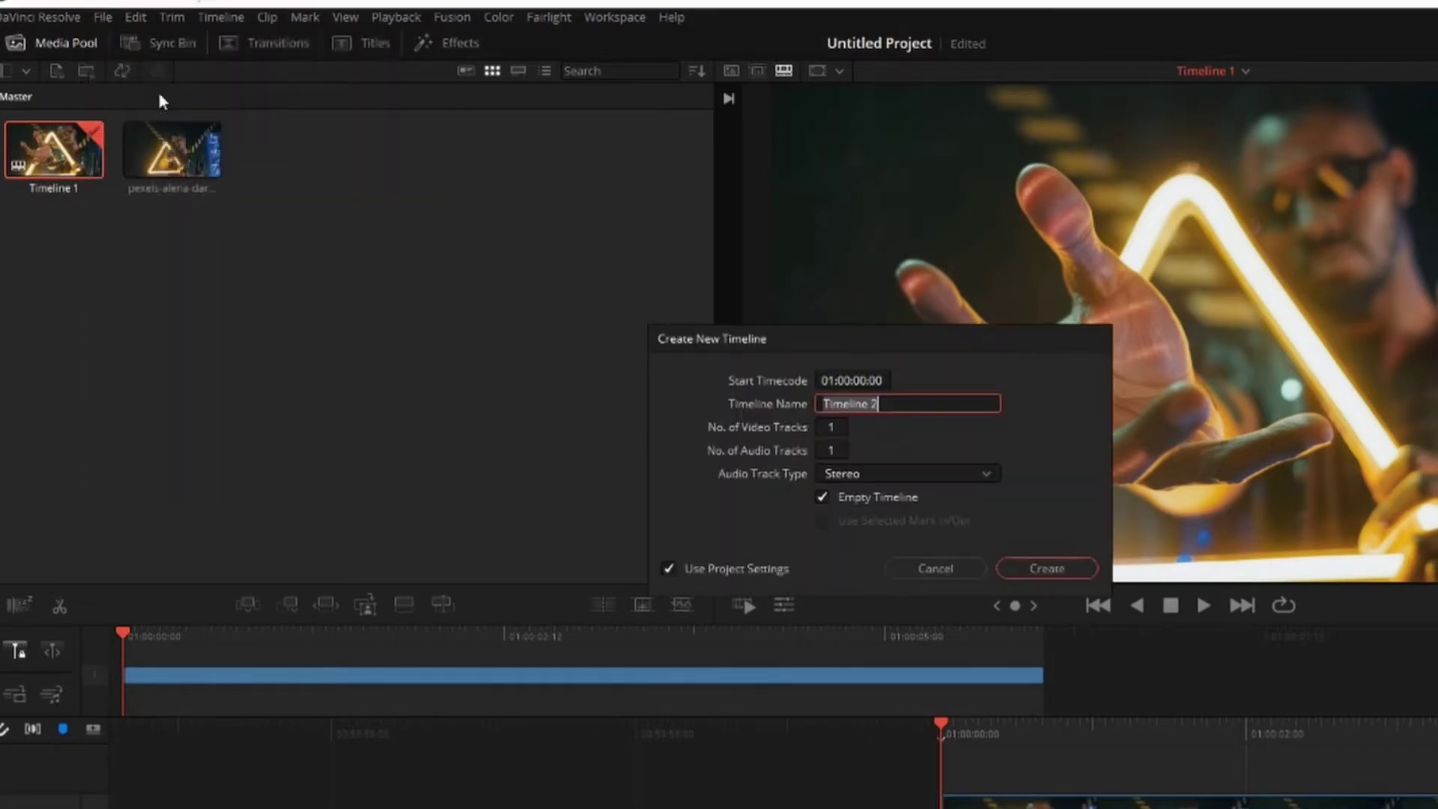
left_click(928, 405)
left_click_drag(878, 404, 817, 406)
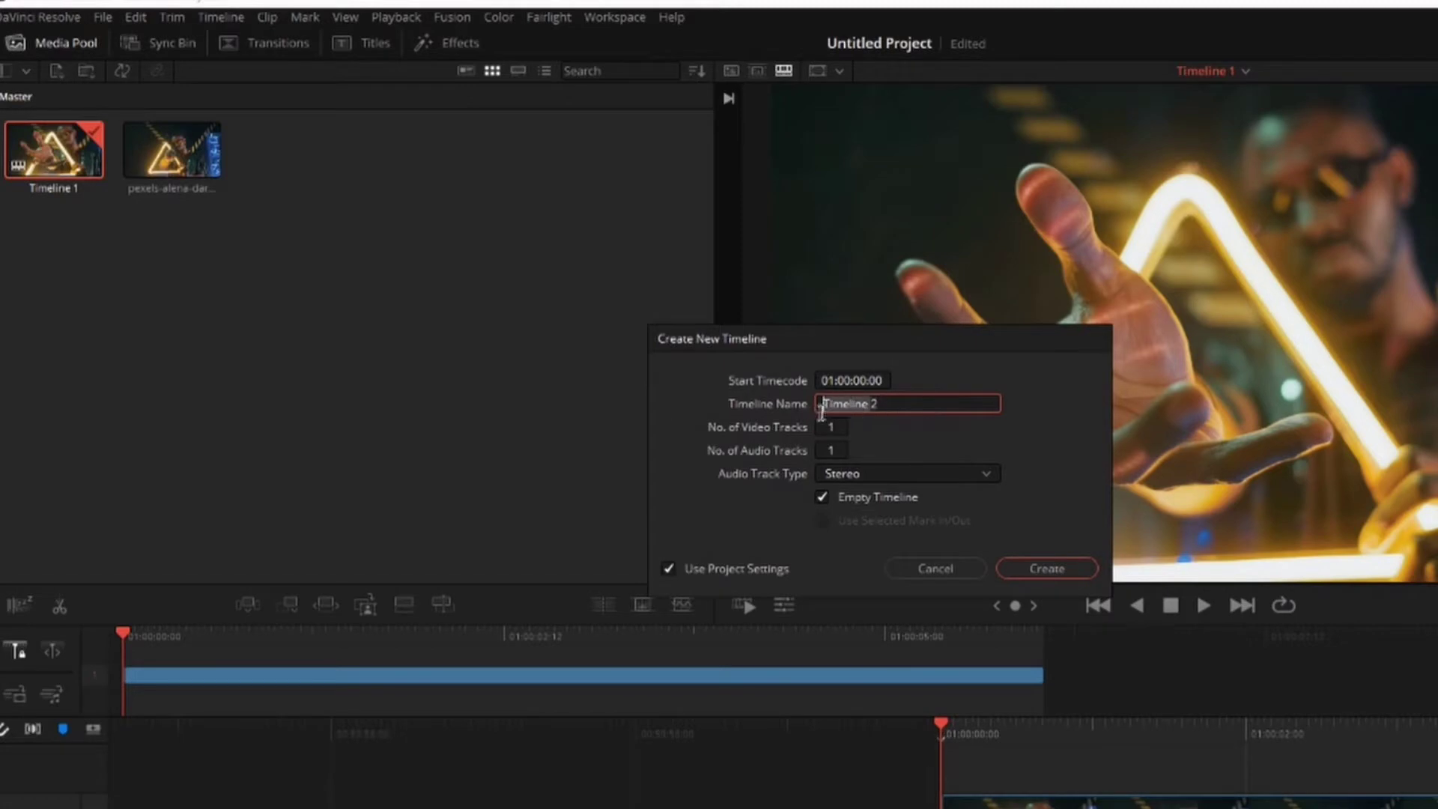
left_click(889, 404)
left_click(758, 516)
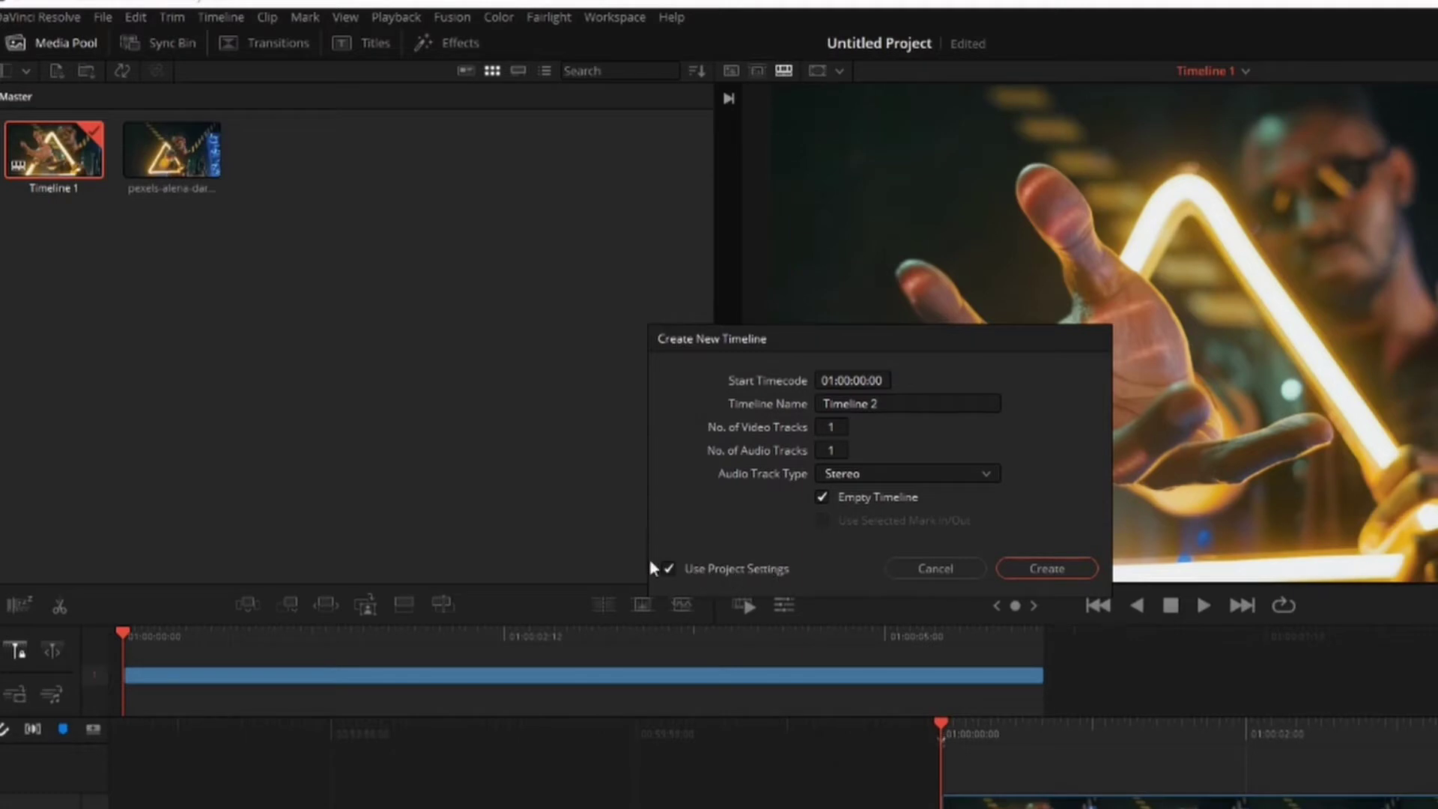
Override project settings, set Timeline 2's frame rate to 30 fps, and create it.
left_click(669, 569)
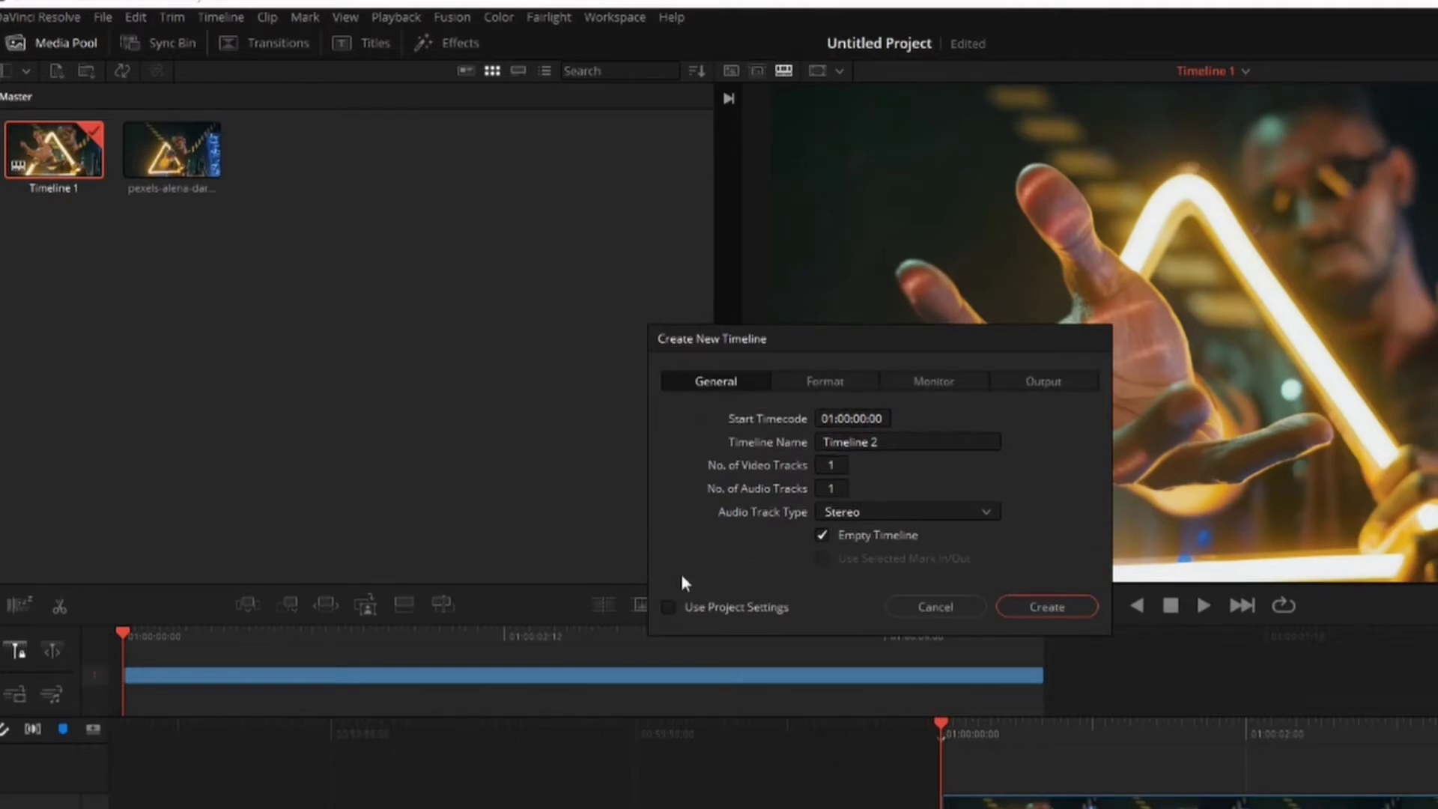
left_click(821, 381)
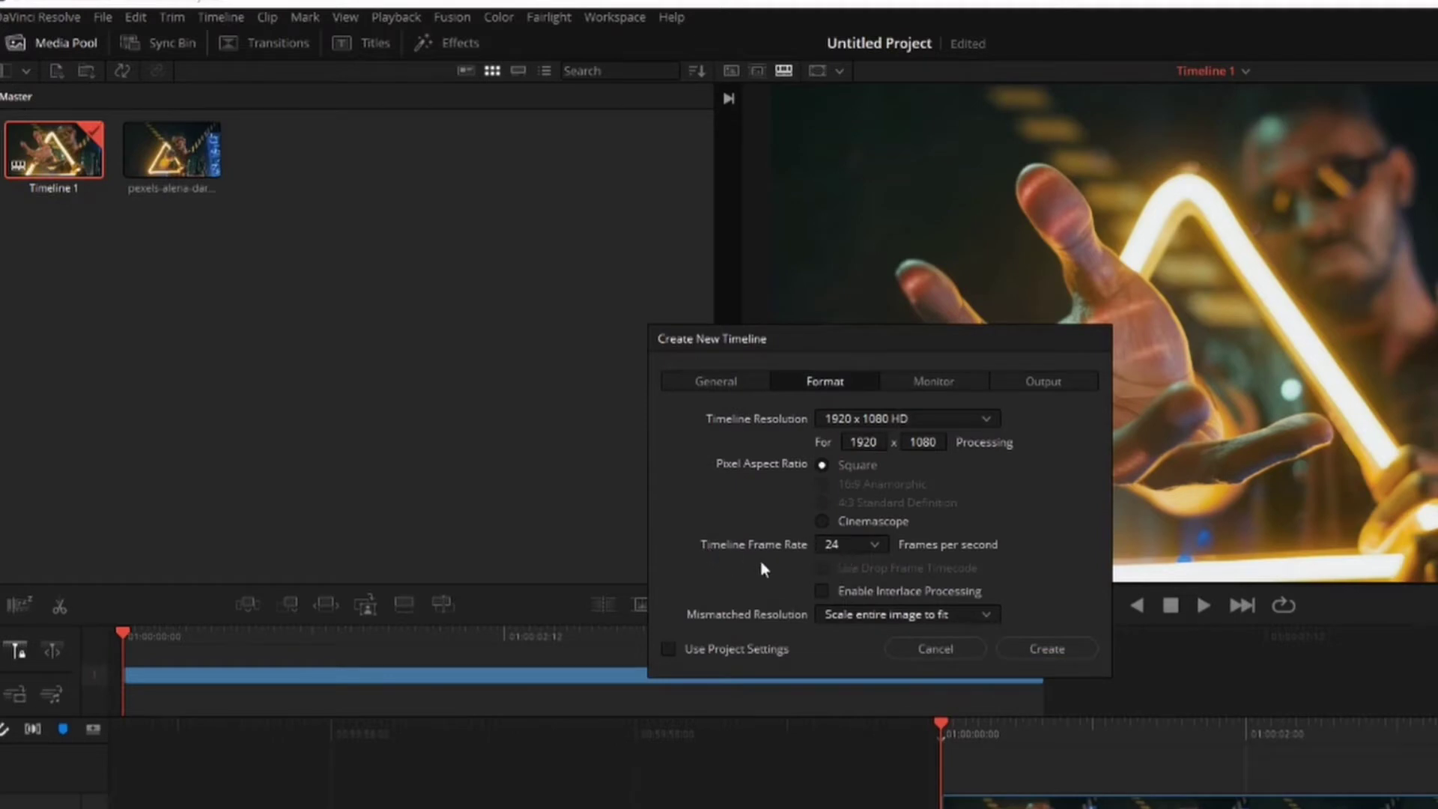
left_click(869, 546)
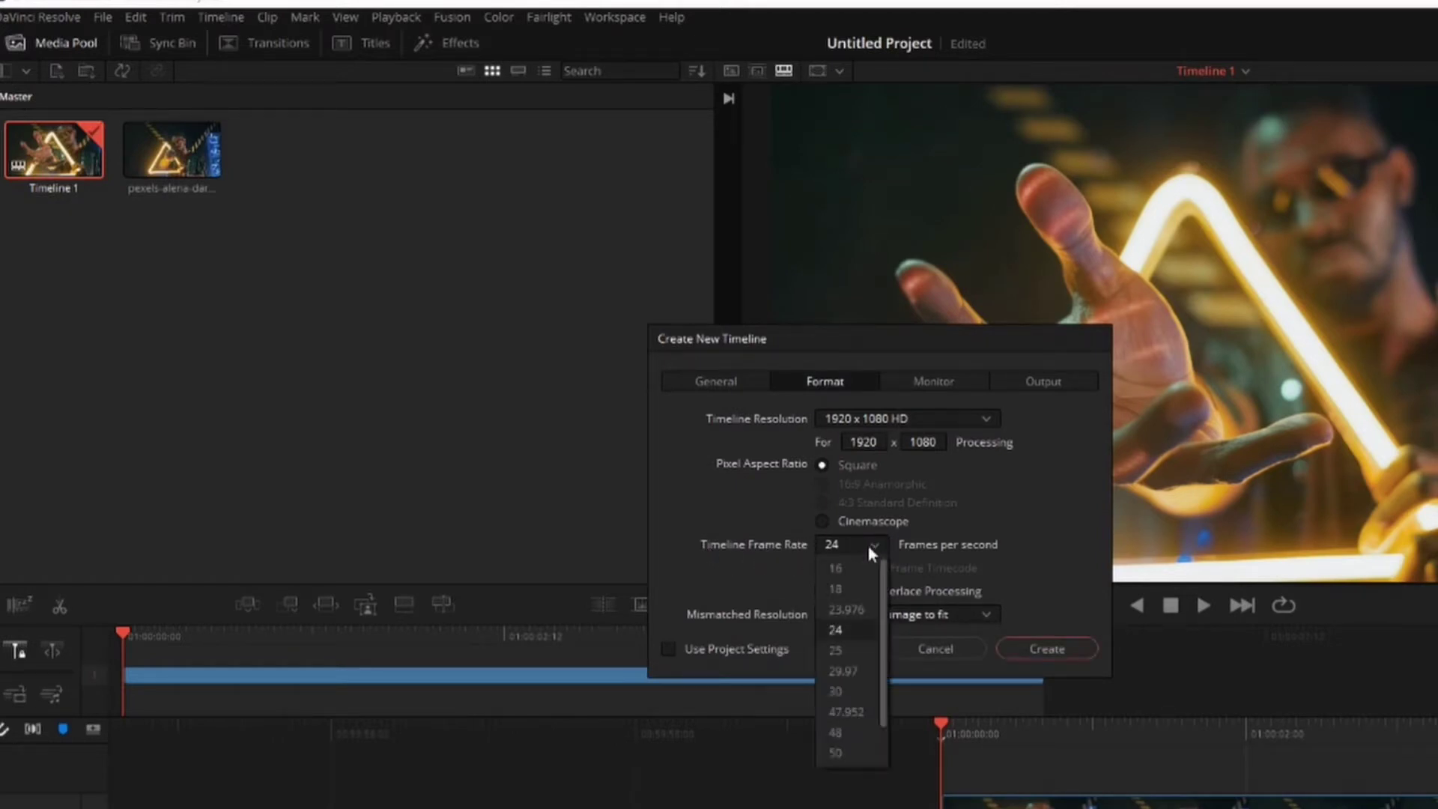
left_click(846, 692)
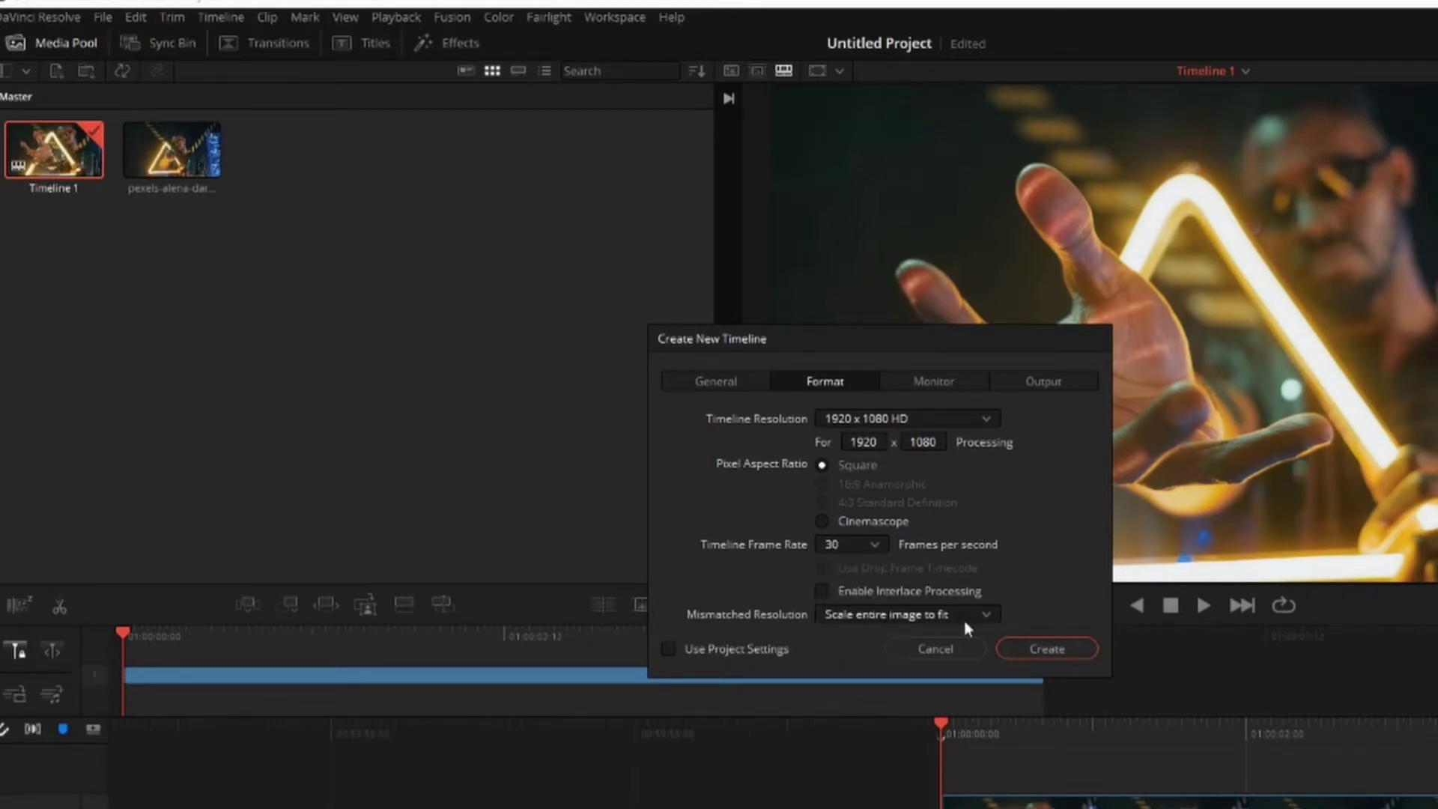
left_click(1047, 650)
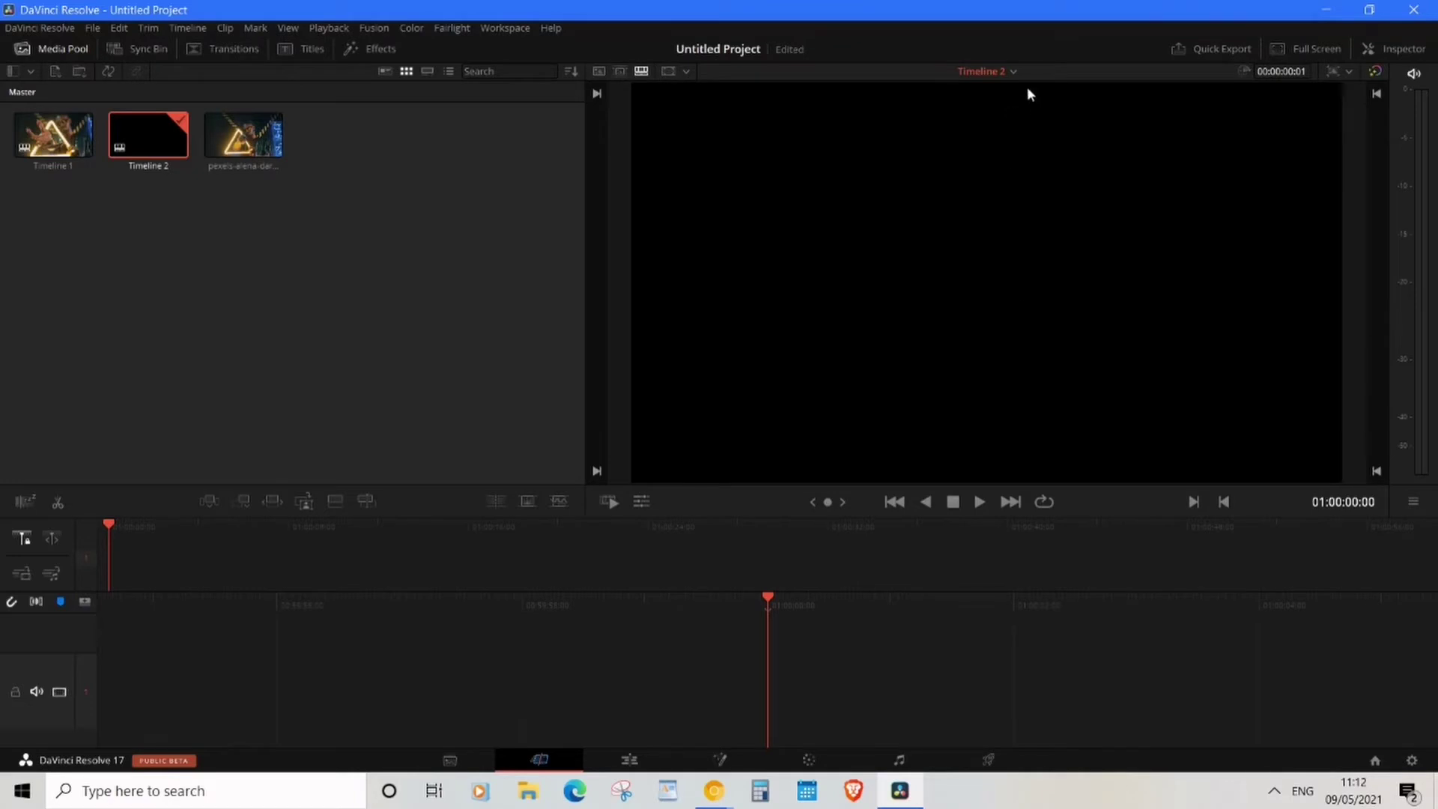
left_click(1008, 69)
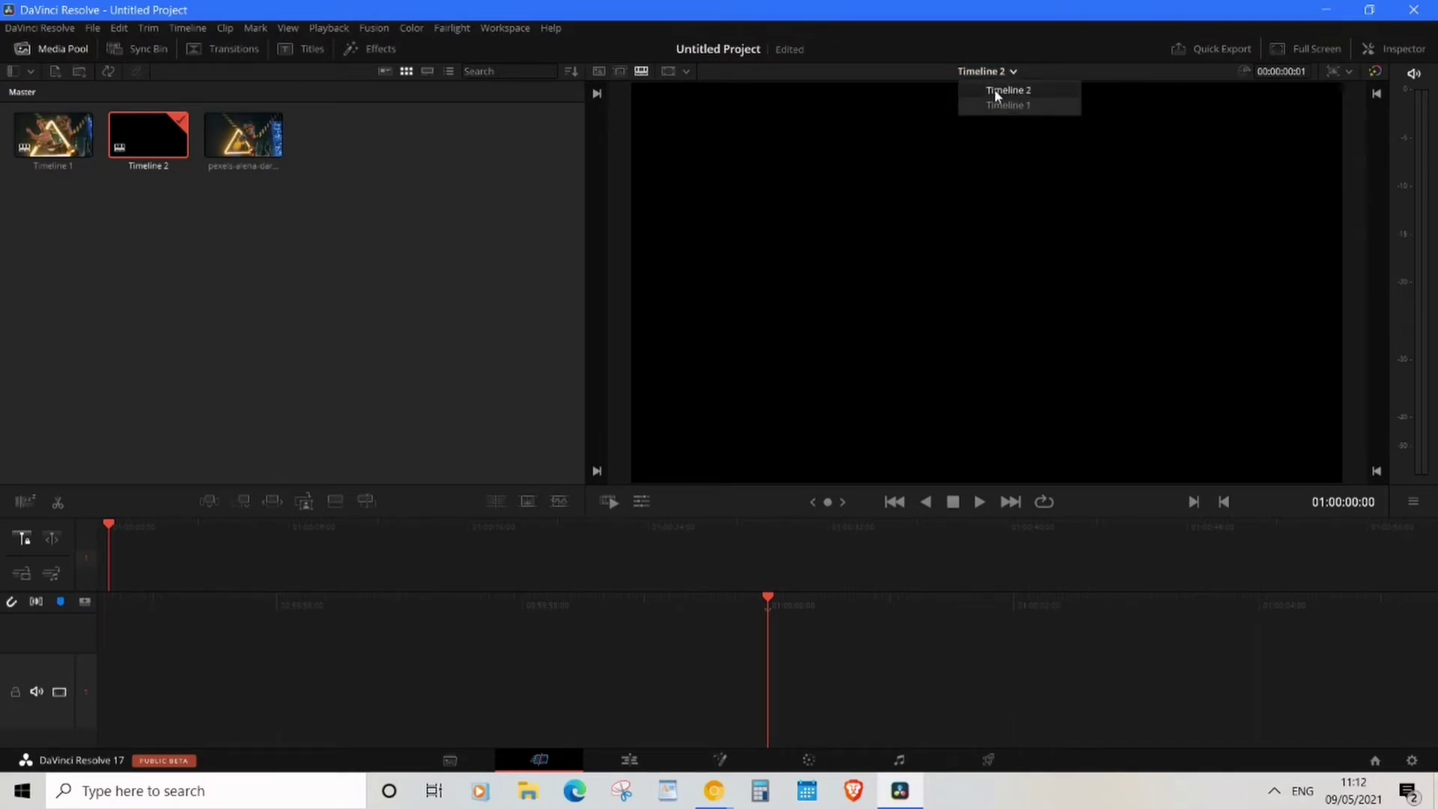
left_click(1032, 71)
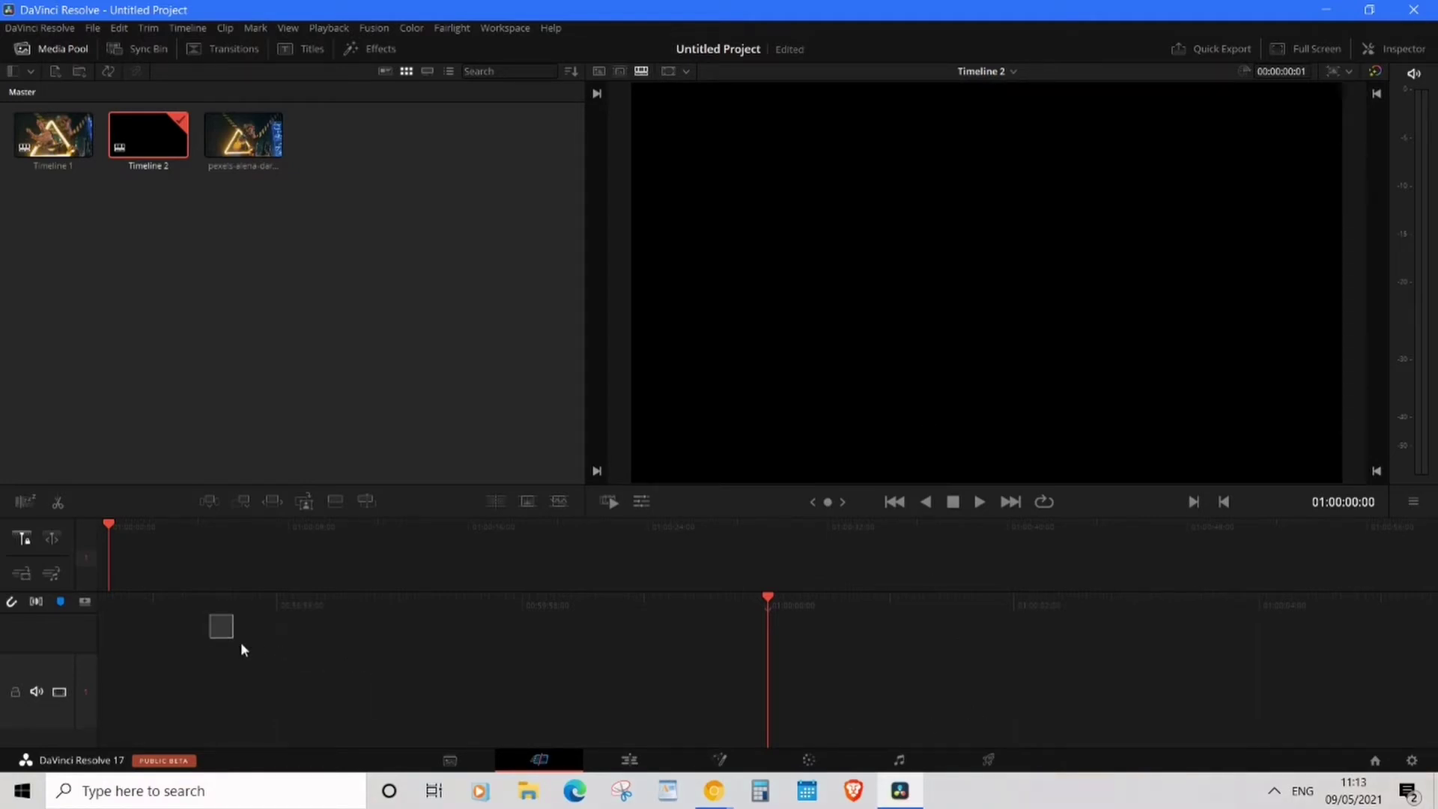
left_click_drag(240, 641, 1378, 697)
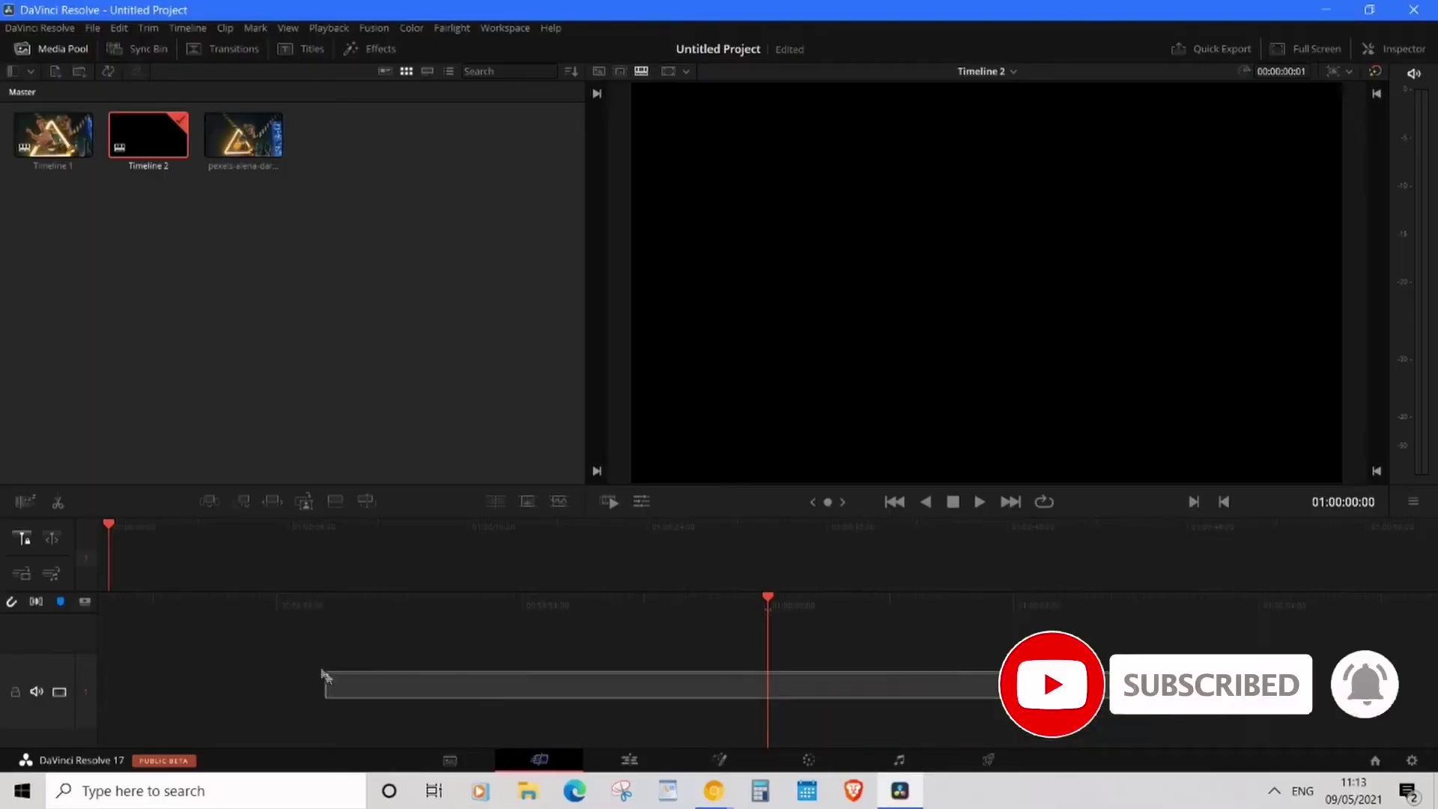
left_click_drag(325, 674, 294, 450)
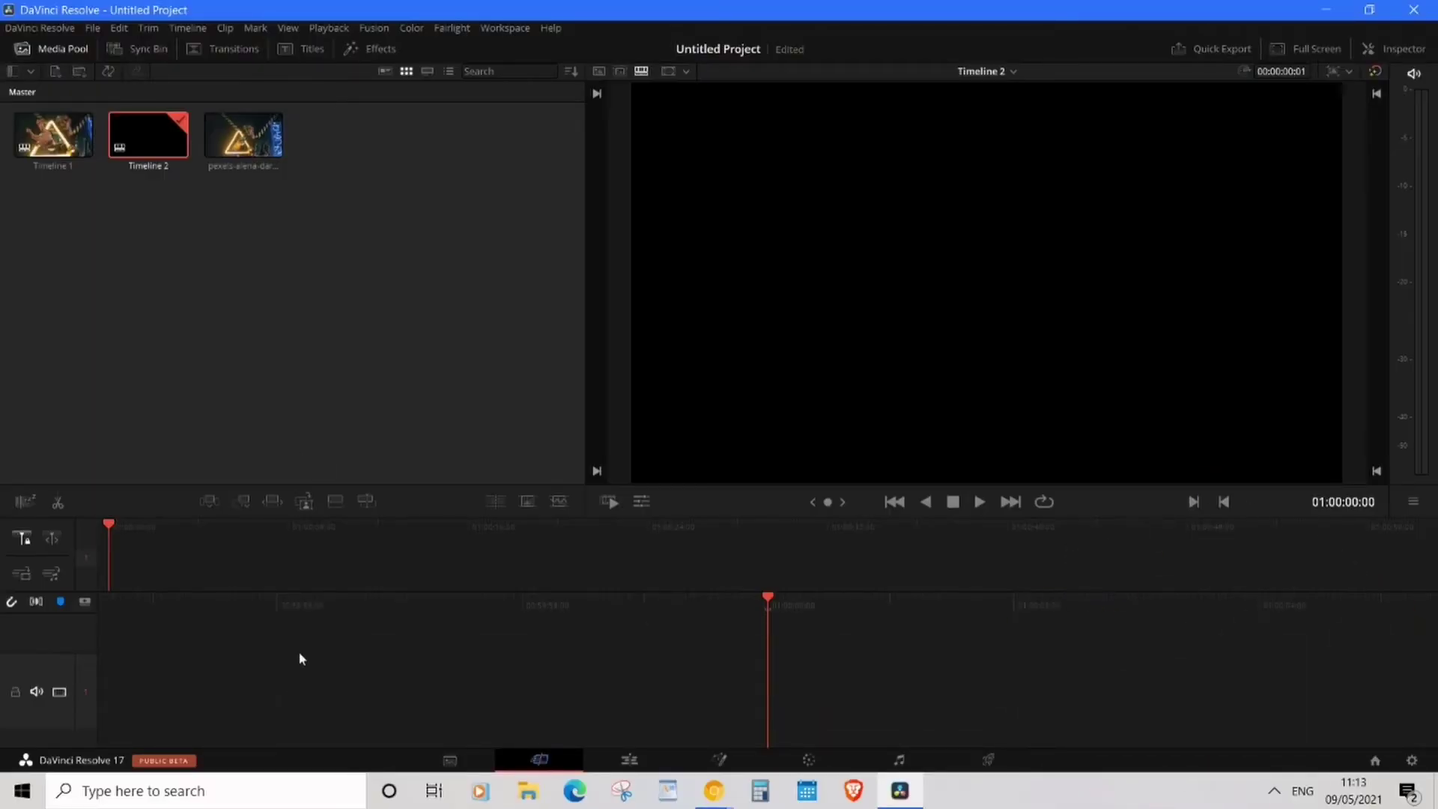
left_click_drag(300, 658, 1237, 688)
left_click(1001, 76)
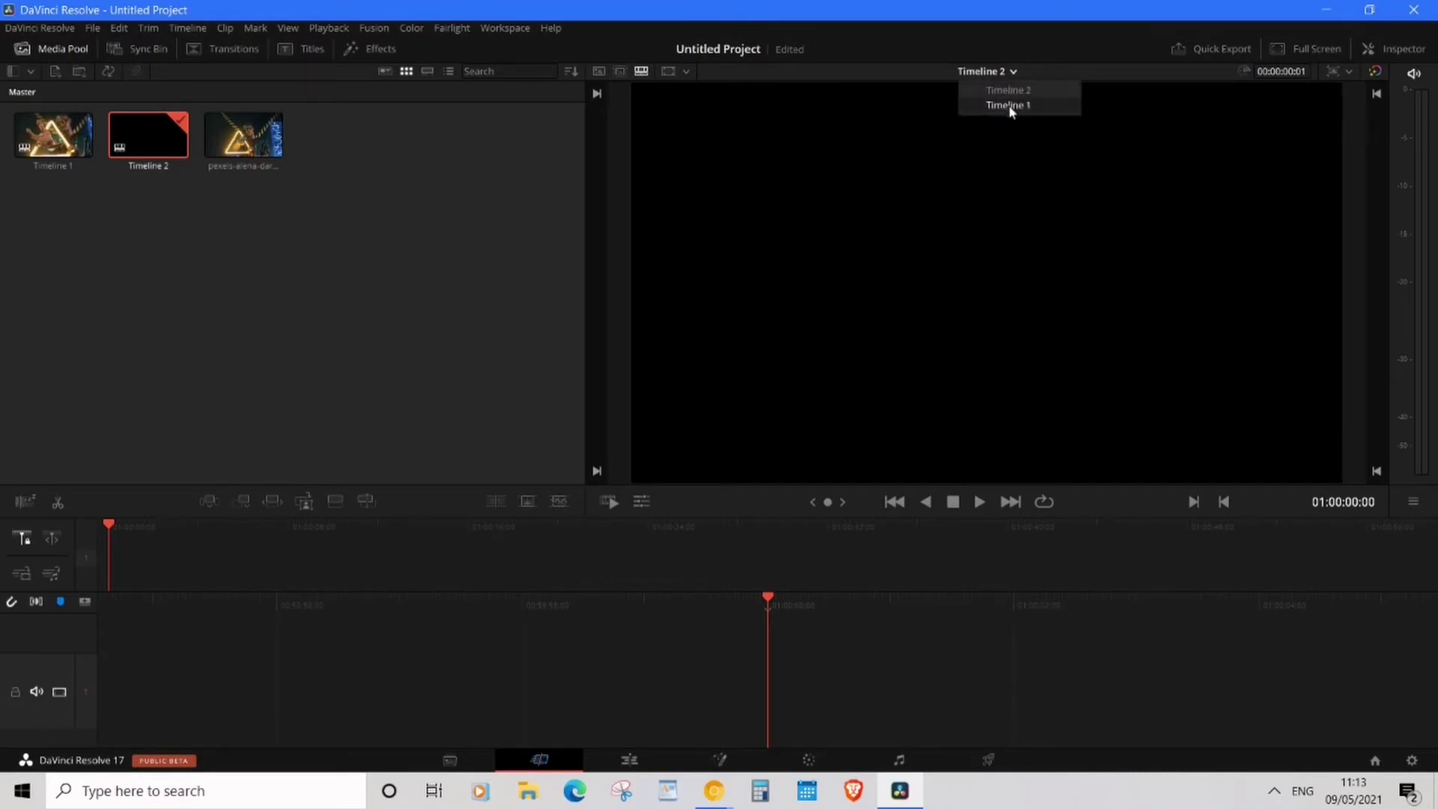
left_click(1008, 104)
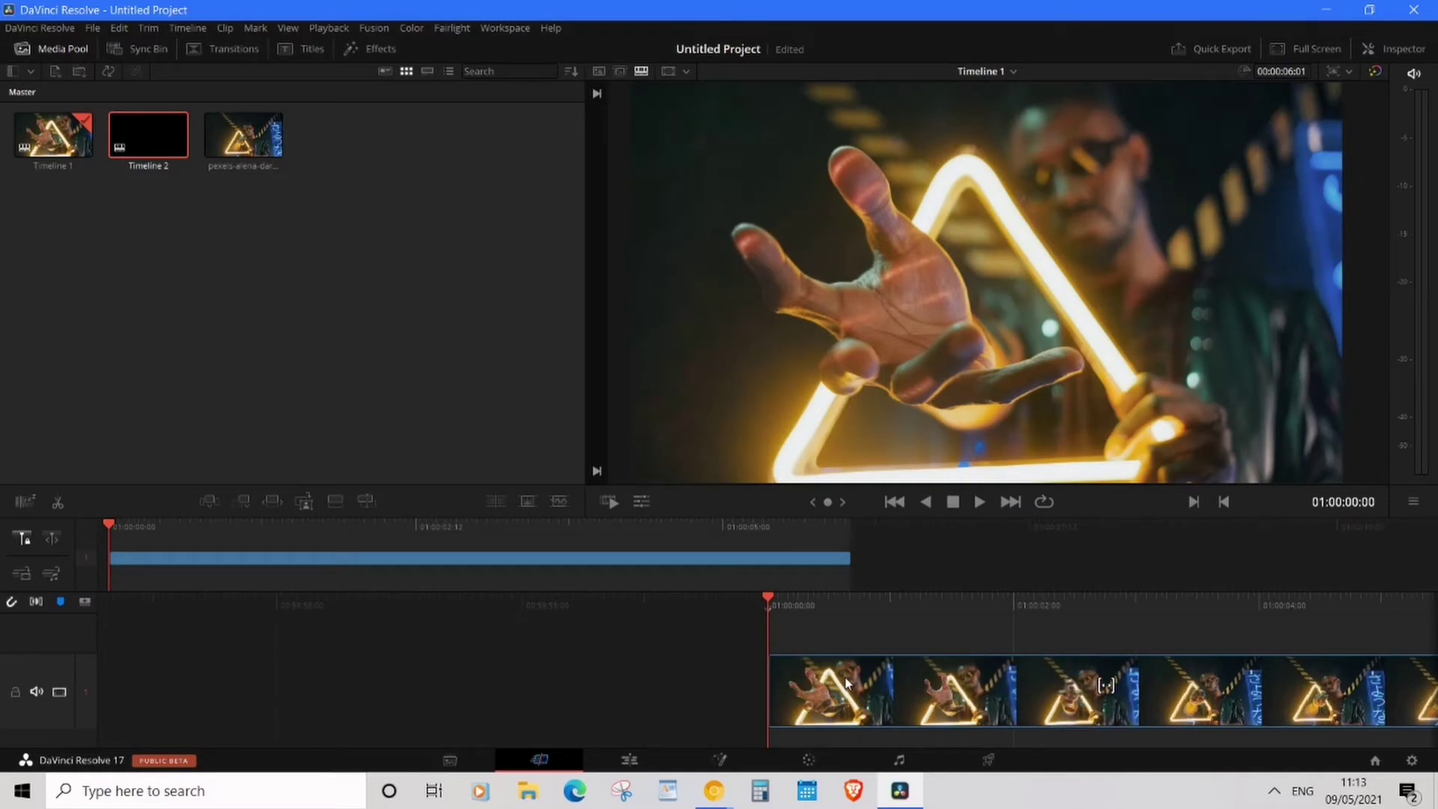
mouse_move(483, 641)
left_mouse_down()
mouse_move(728, 689)
mouse_move(1161, 740)
mouse_move(1254, 717)
left_mouse_up()
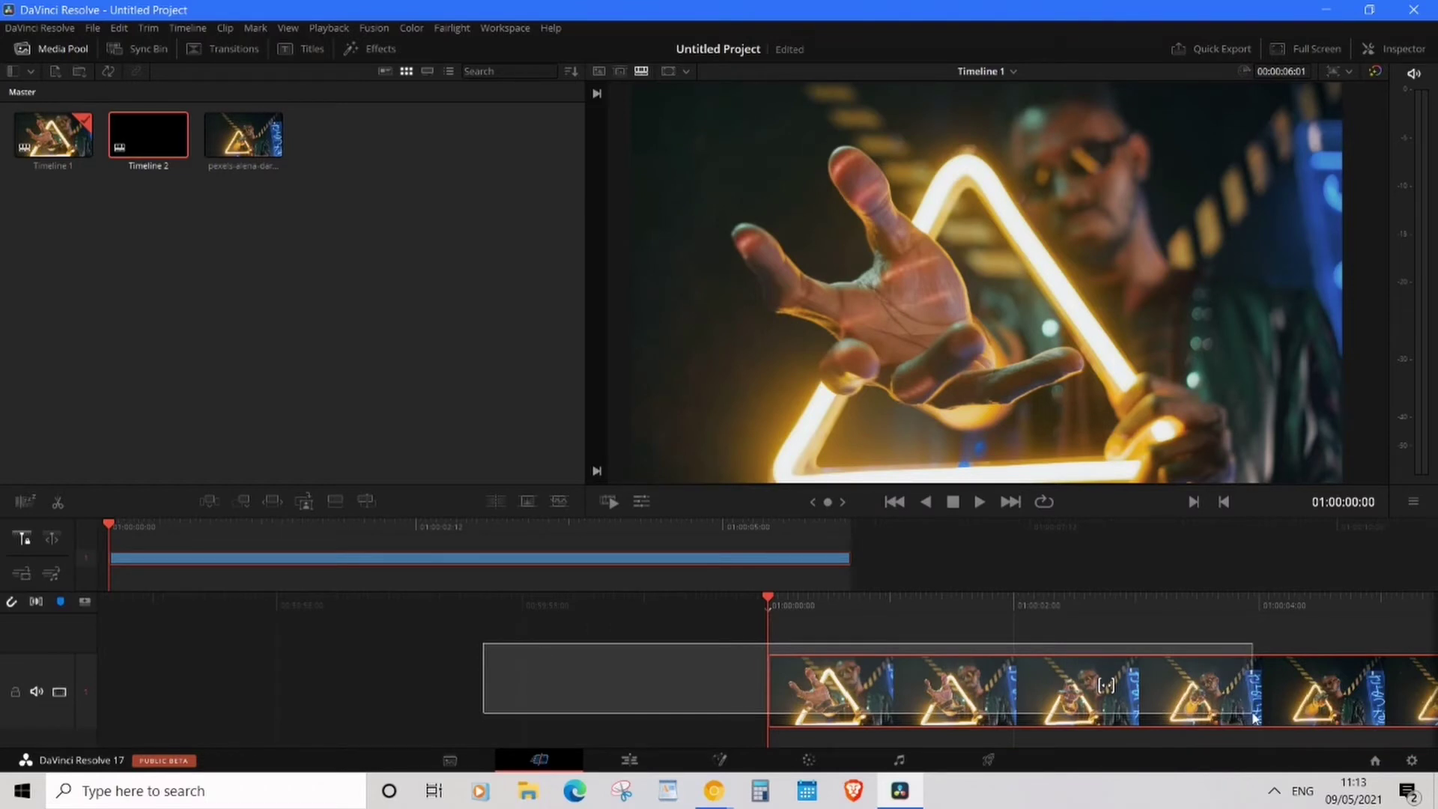
left_click_drag(1255, 718, 1255, 717)
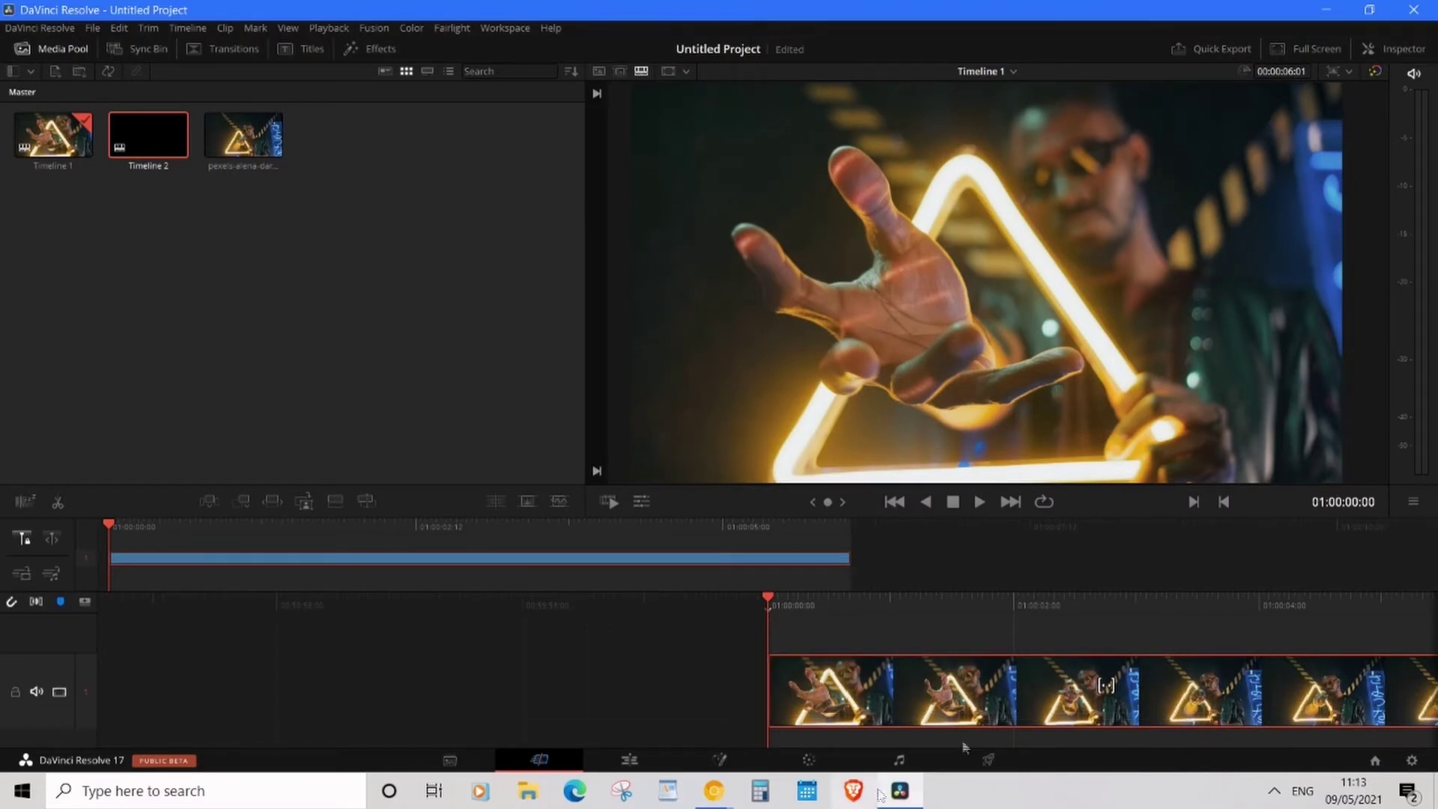
right_click(873, 685)
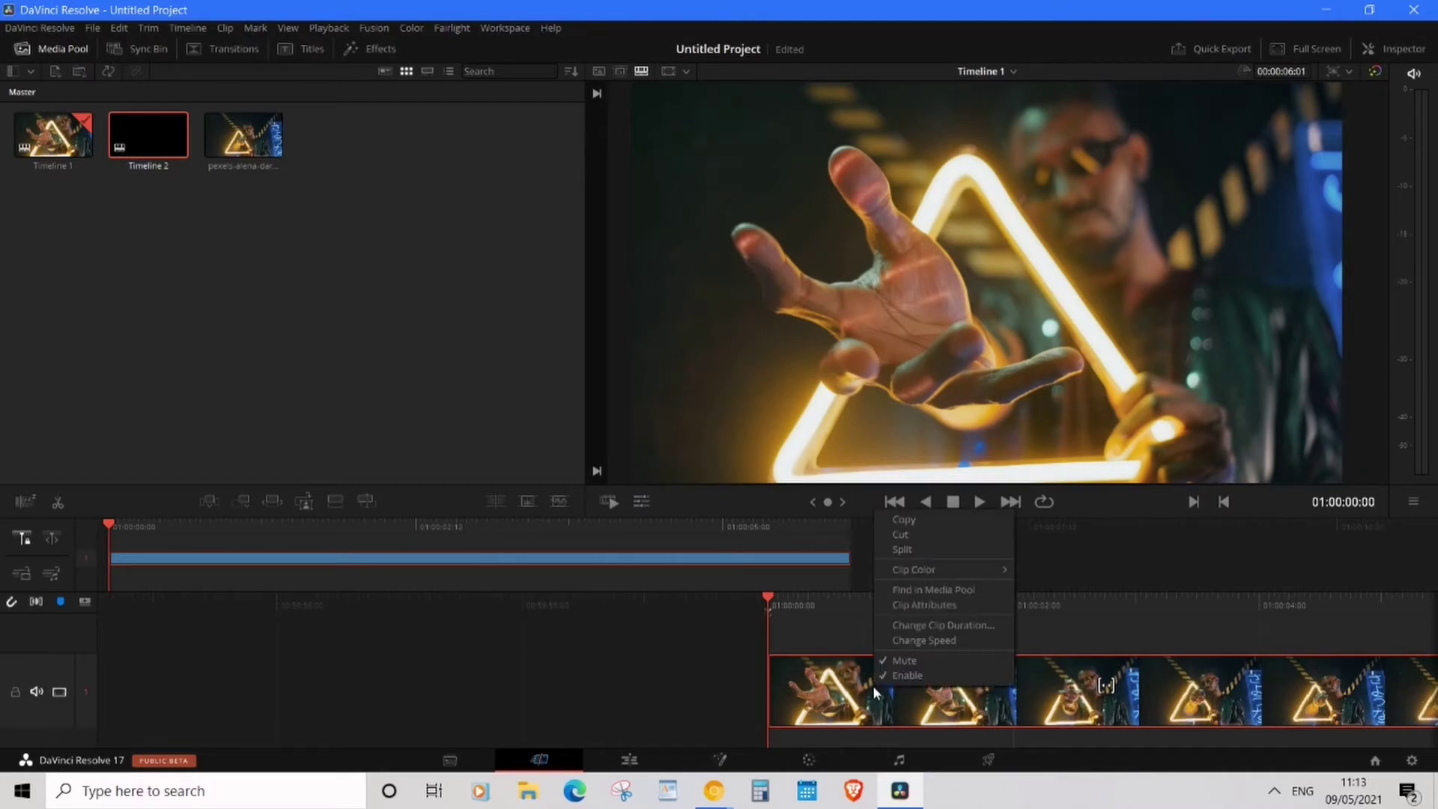
left_click(923, 522)
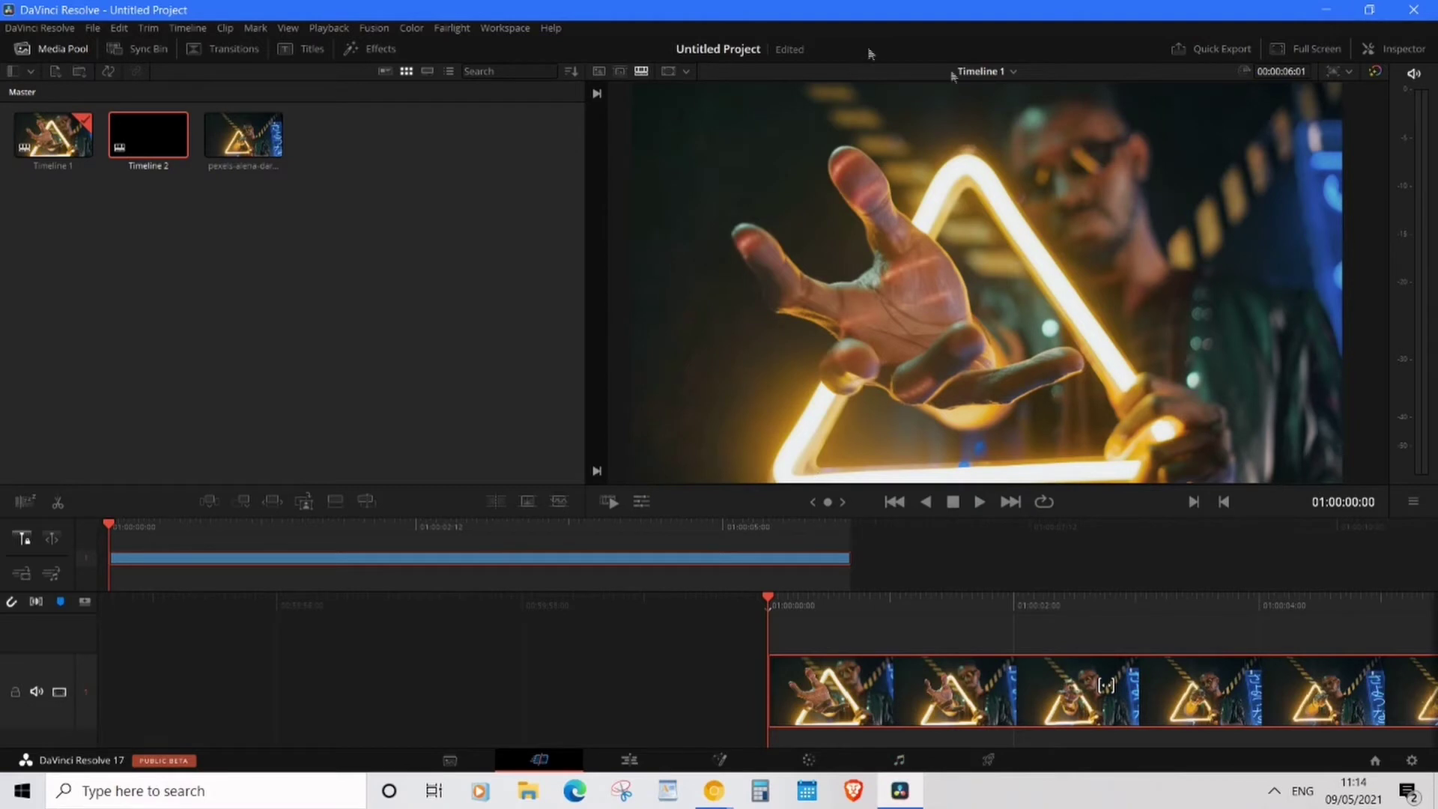
Switch the viewer to Timeline 2 and paste the copied clip onto its track.
left_click(999, 72)
left_click(1007, 106)
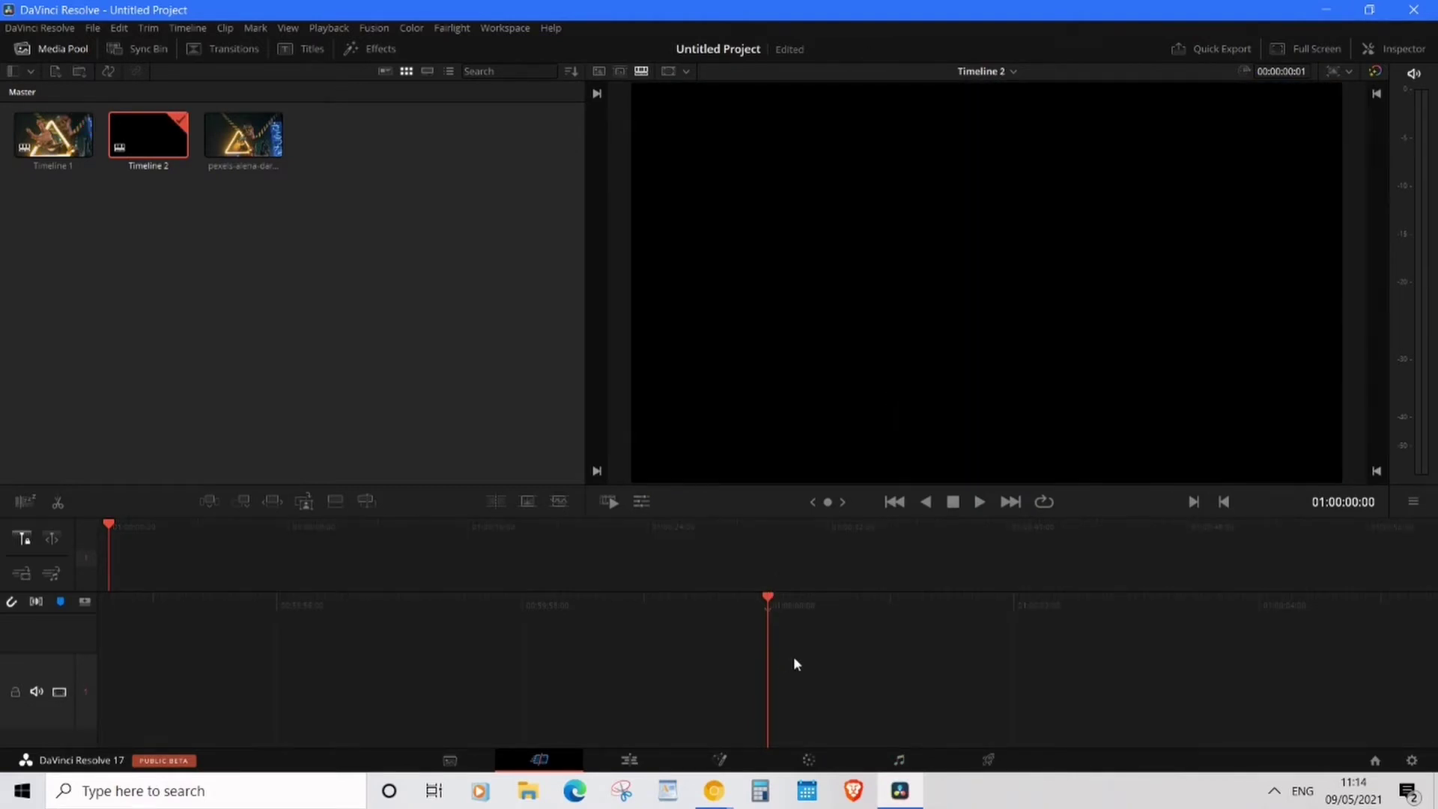
right_click(795, 663)
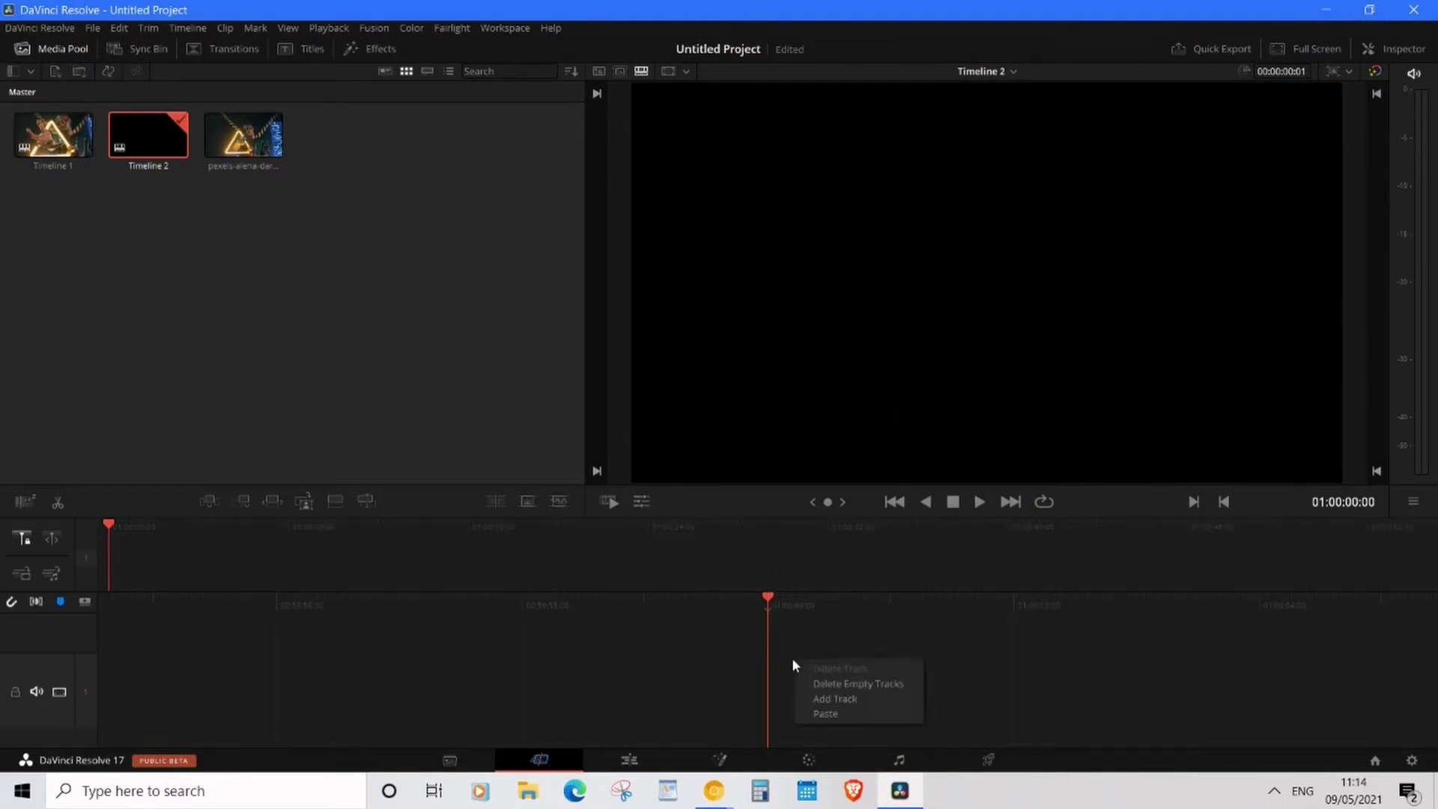
left_click(808, 710)
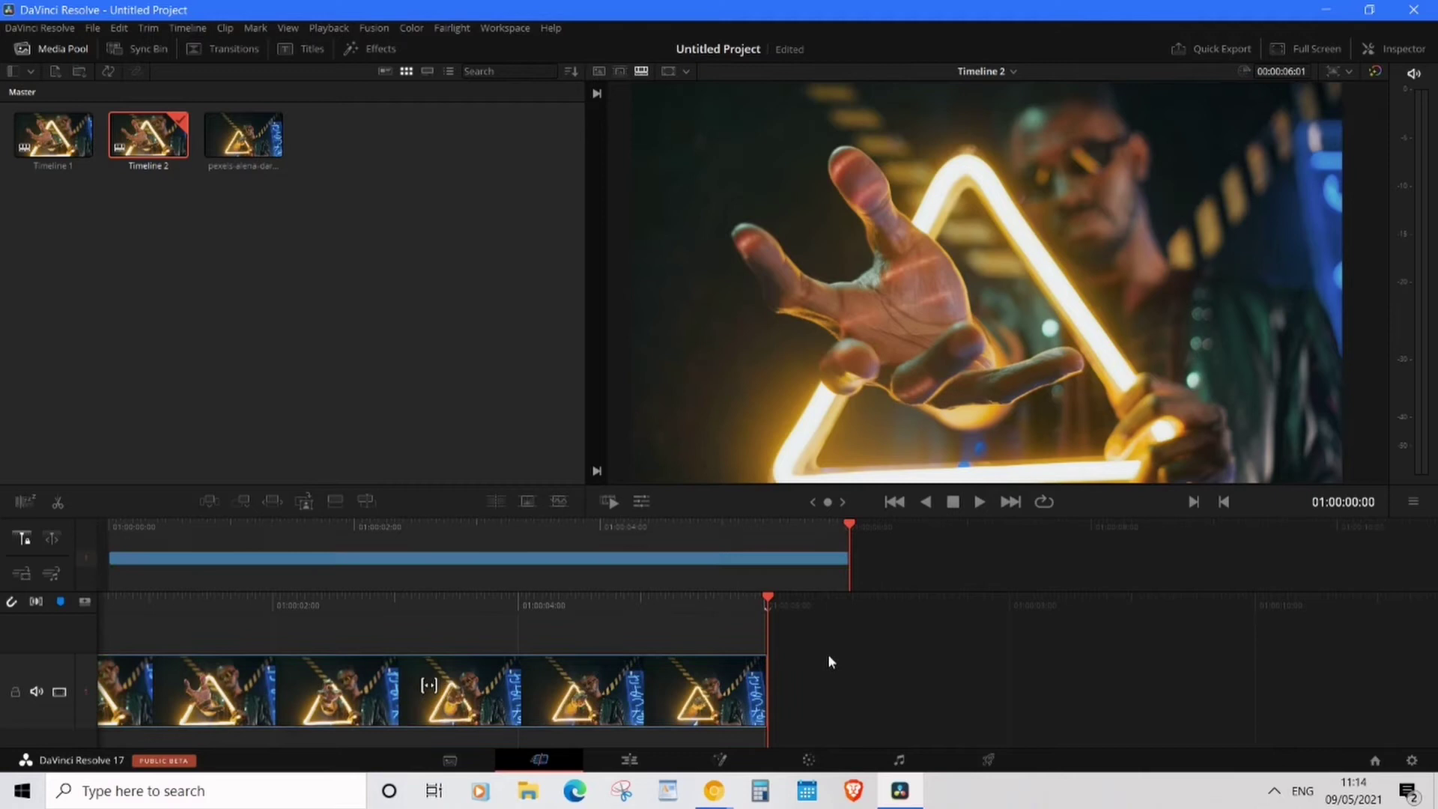
Select the pasted clip and play Timeline 2 from the start, then stop.
left_click_drag(827, 656, 313, 687)
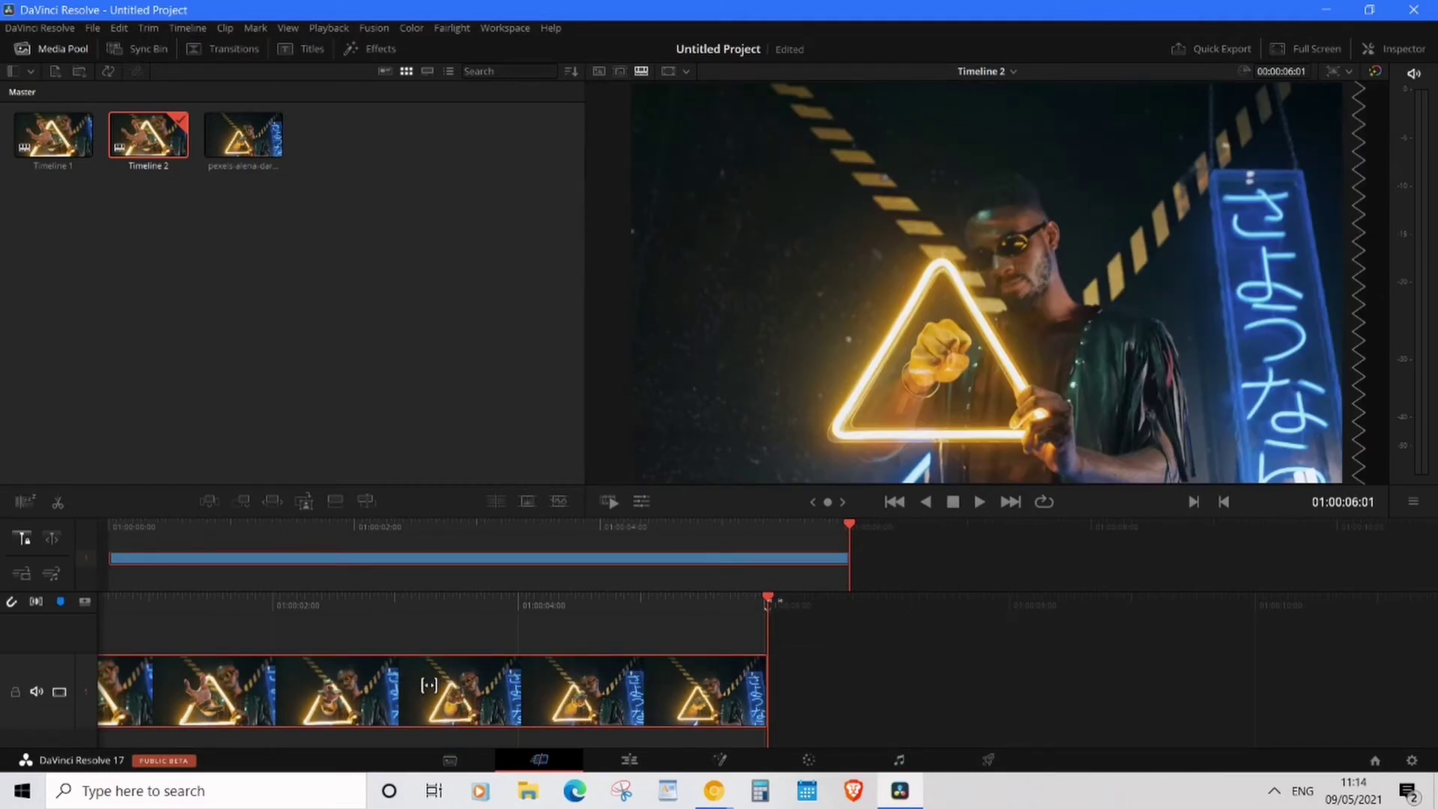
key("Home")
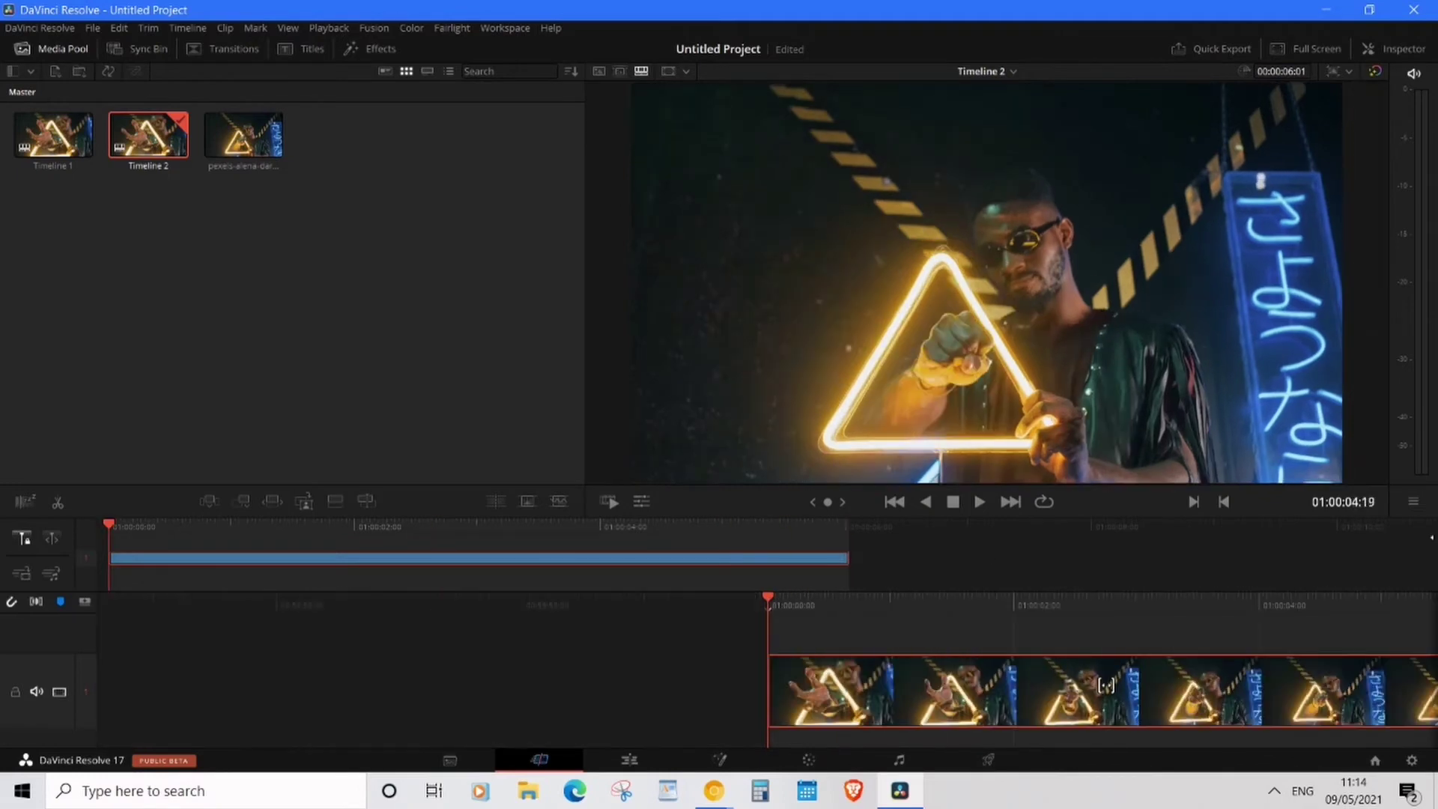
left_click(981, 501)
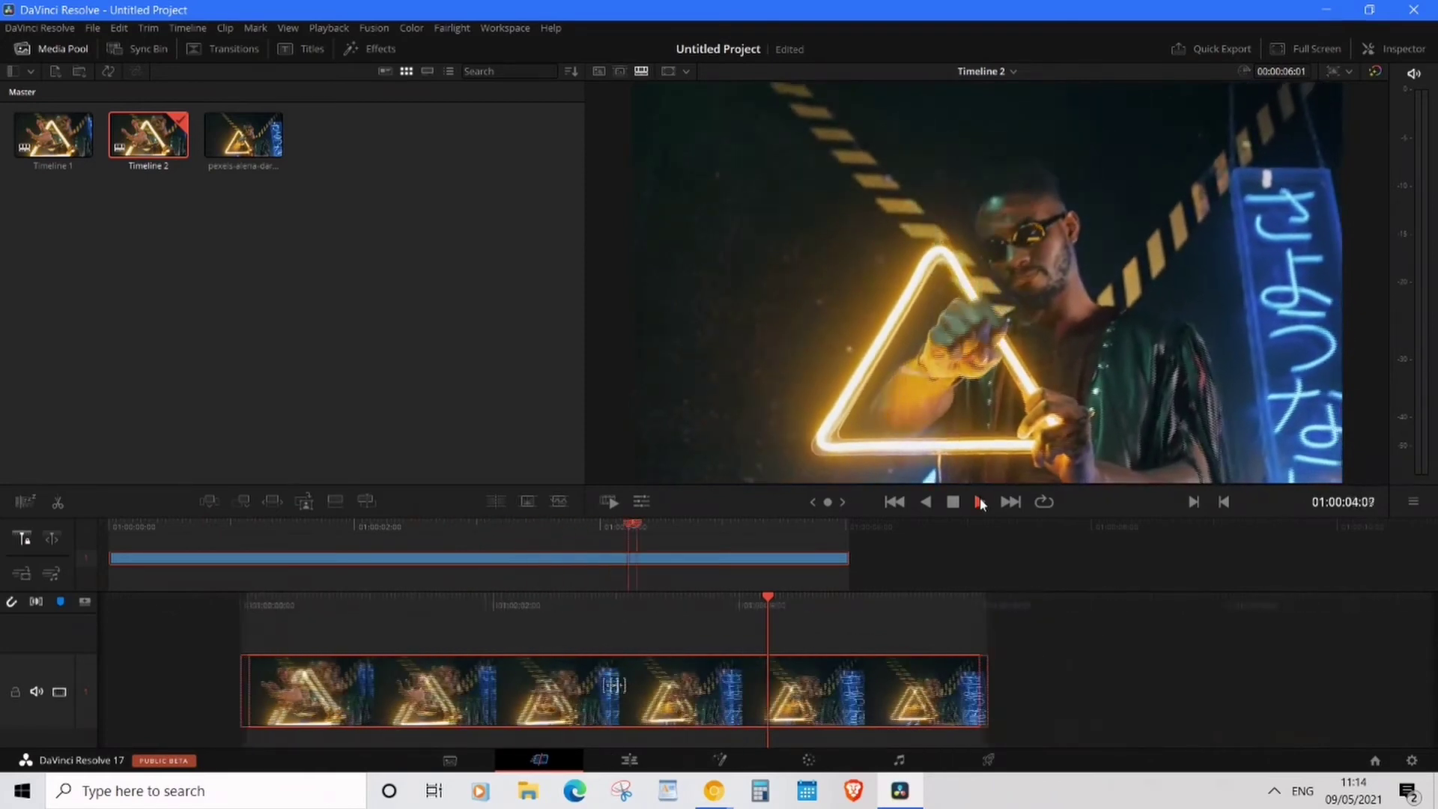
left_click(956, 503)
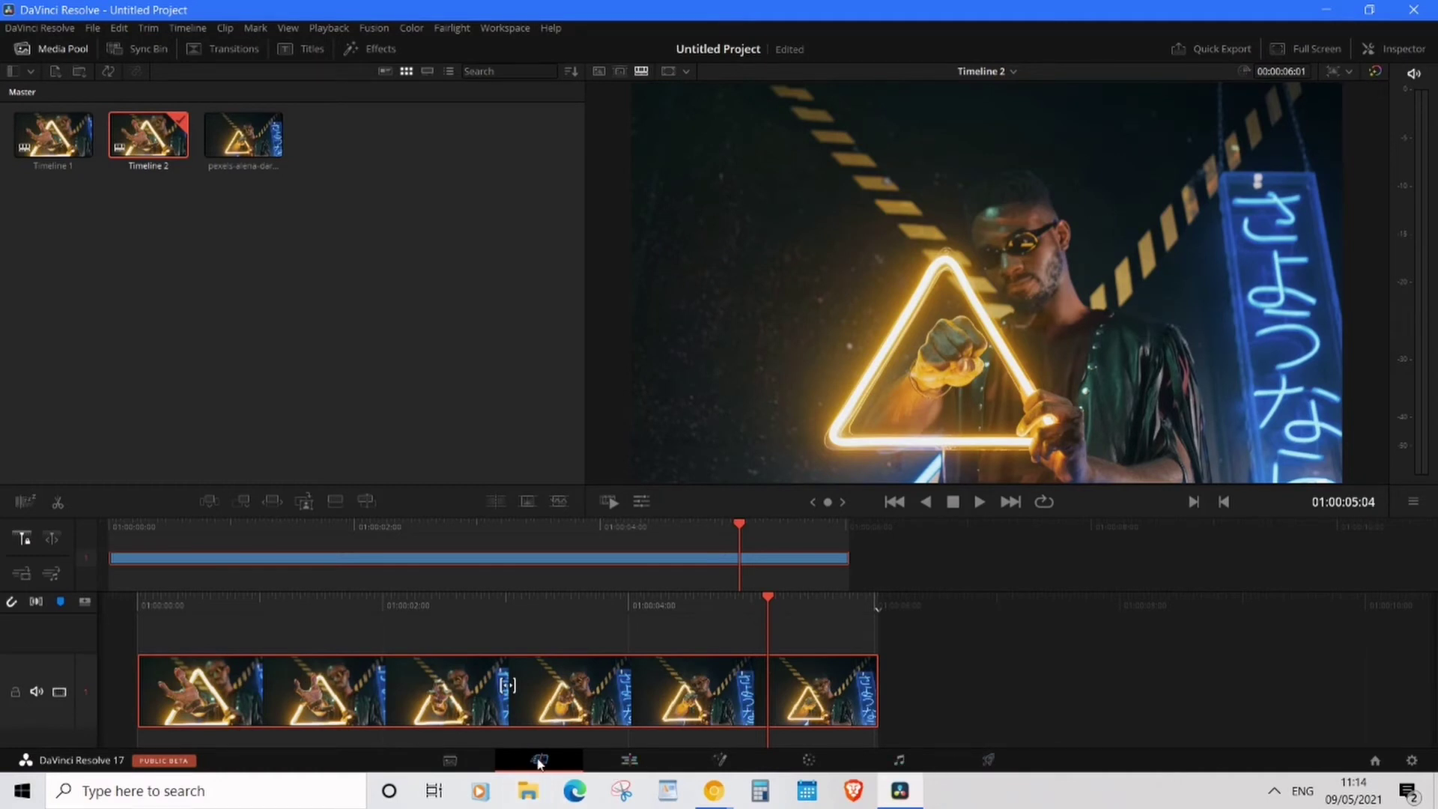
Go to the Deliver page and scroll the render settings down to the 30 fps frame rate.
left_click(987, 760)
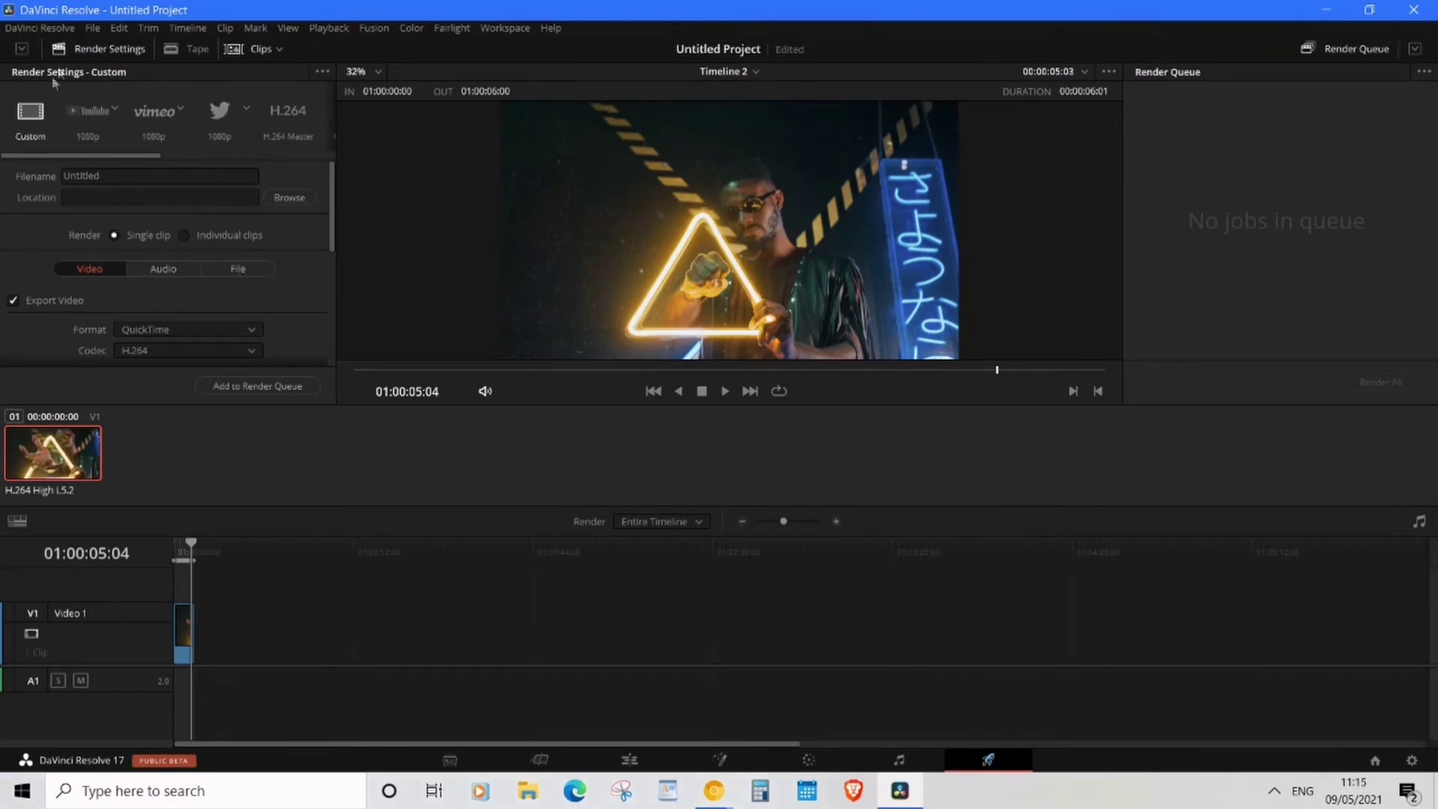
scroll(152, 259, "down", 3)
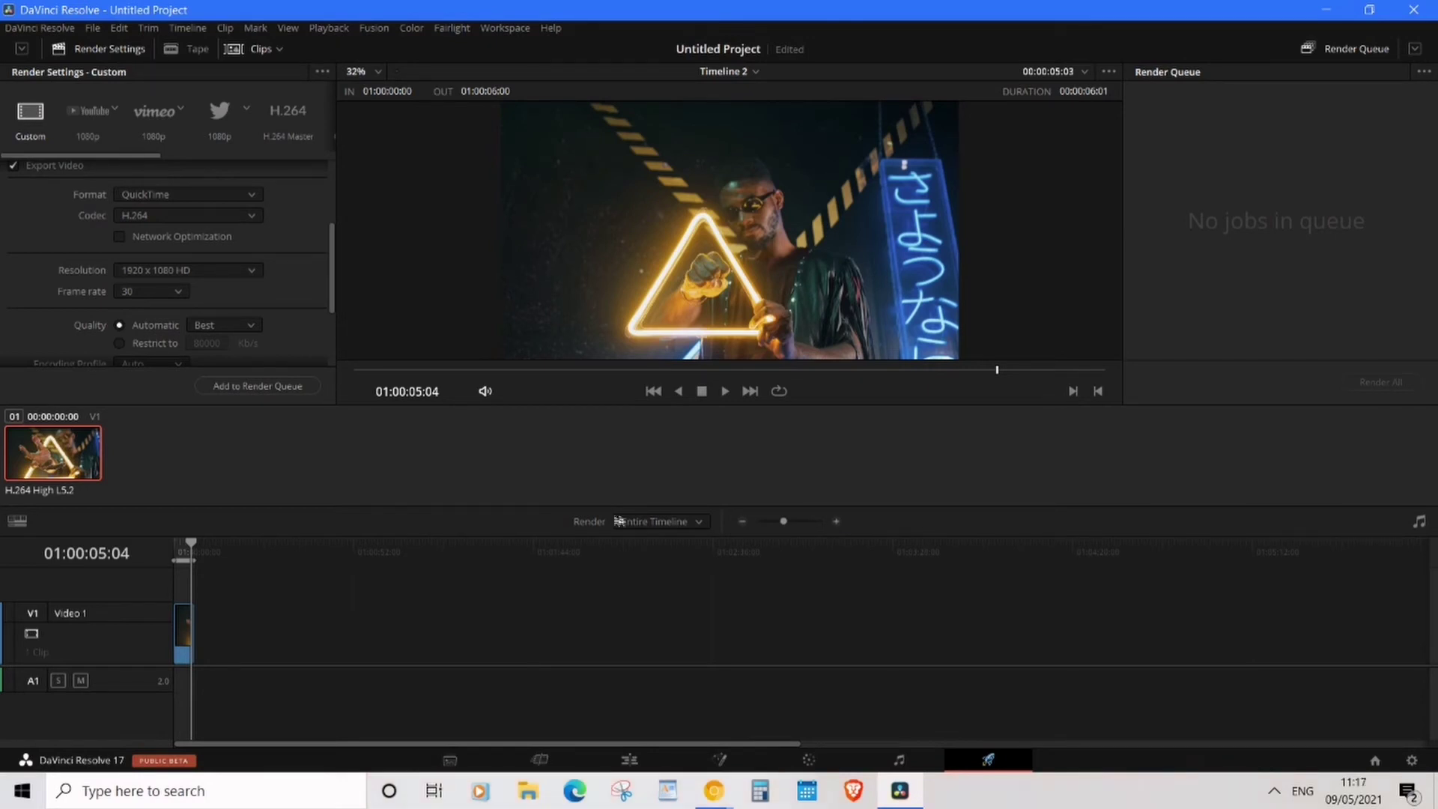
left_click(1410, 760)
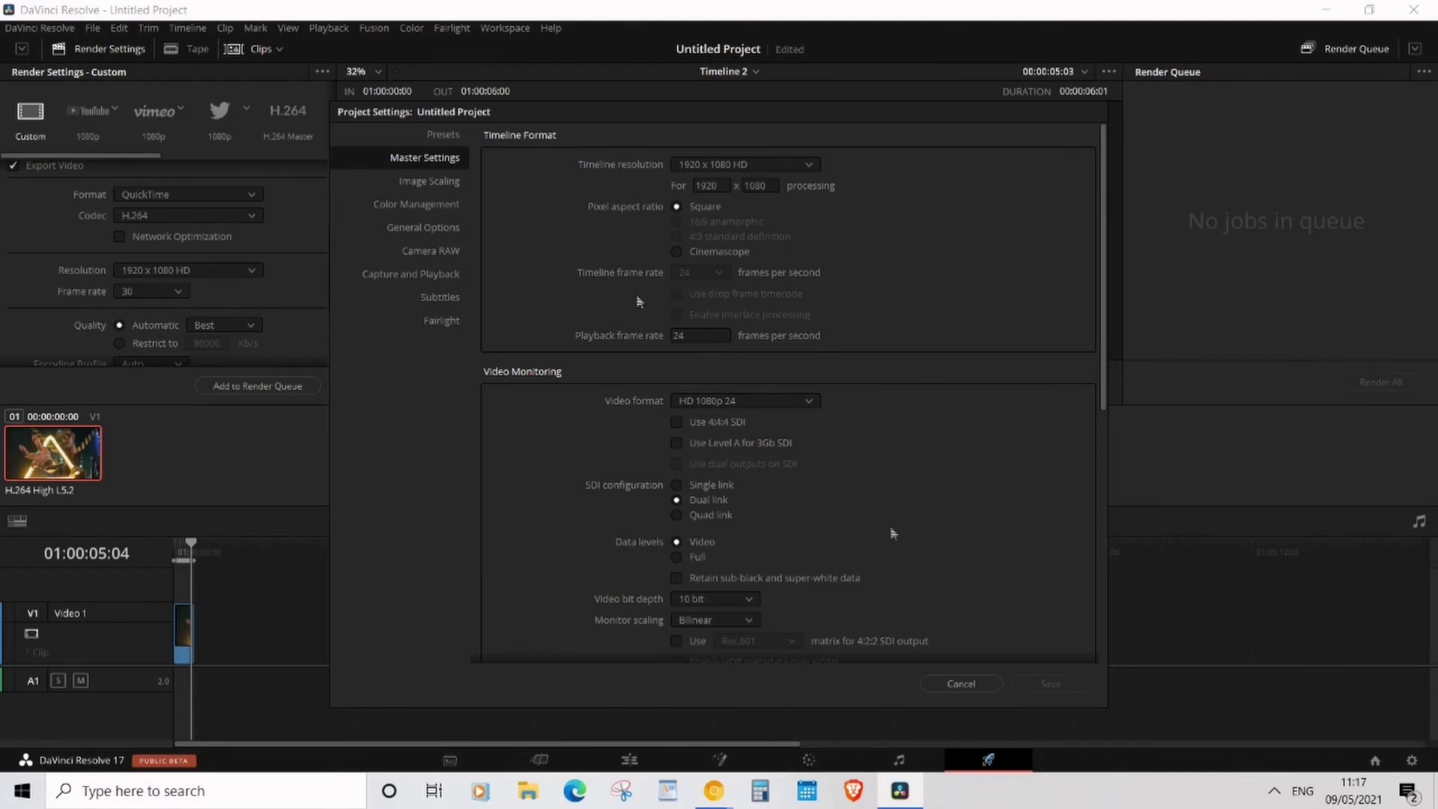
left_click(985, 681)
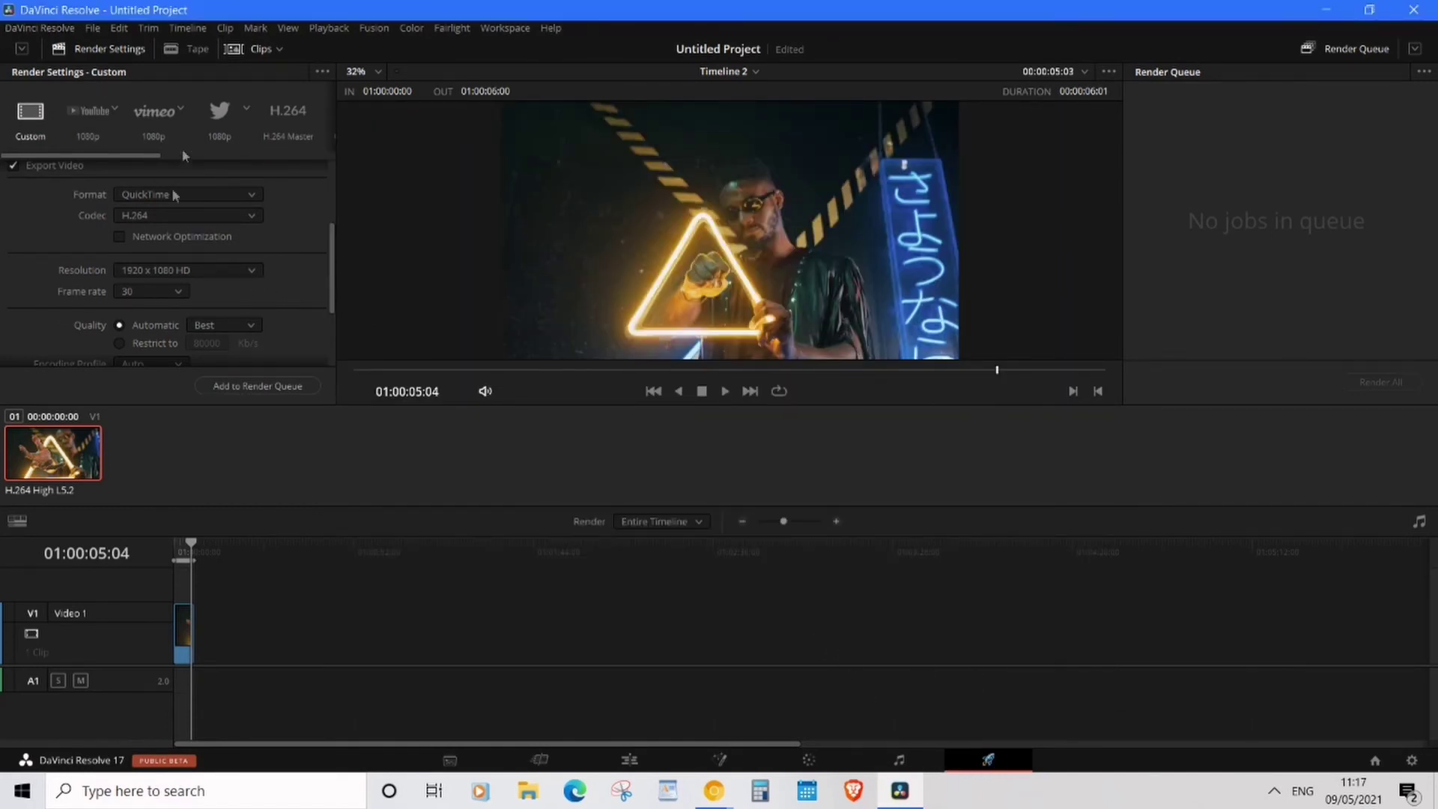
scroll(159, 245, "down", 3)
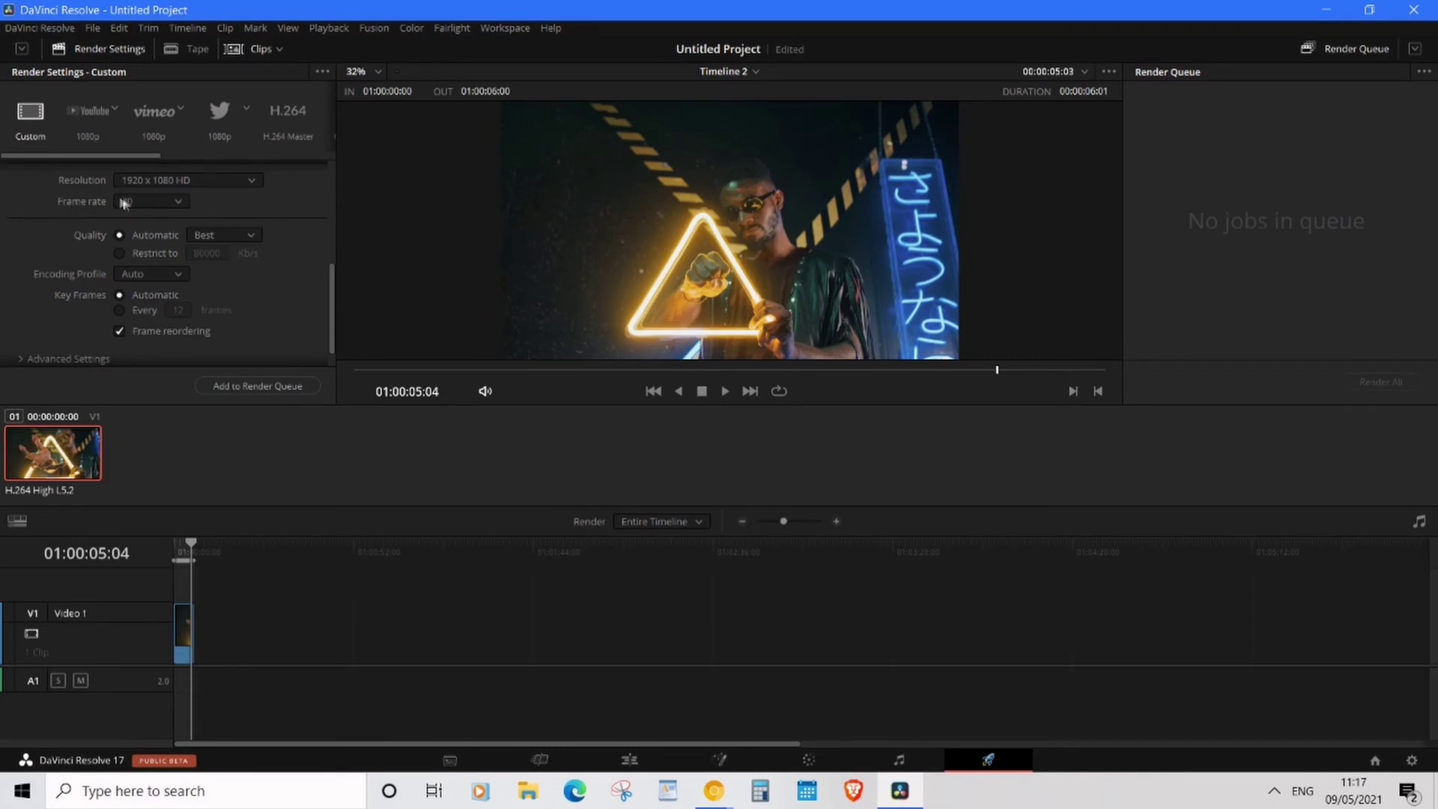
scroll(95, 235, "up", 2)
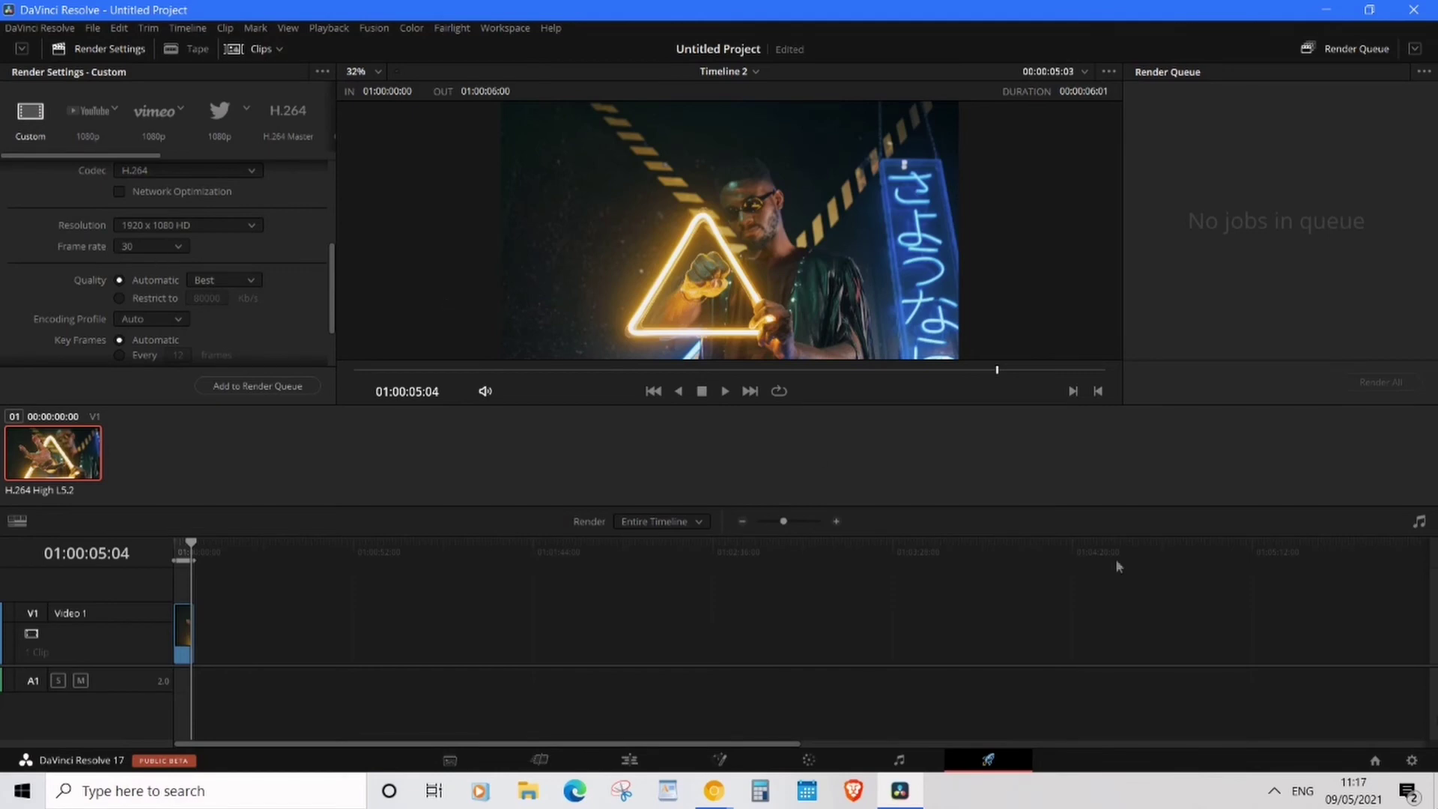
left_click(1411, 760)
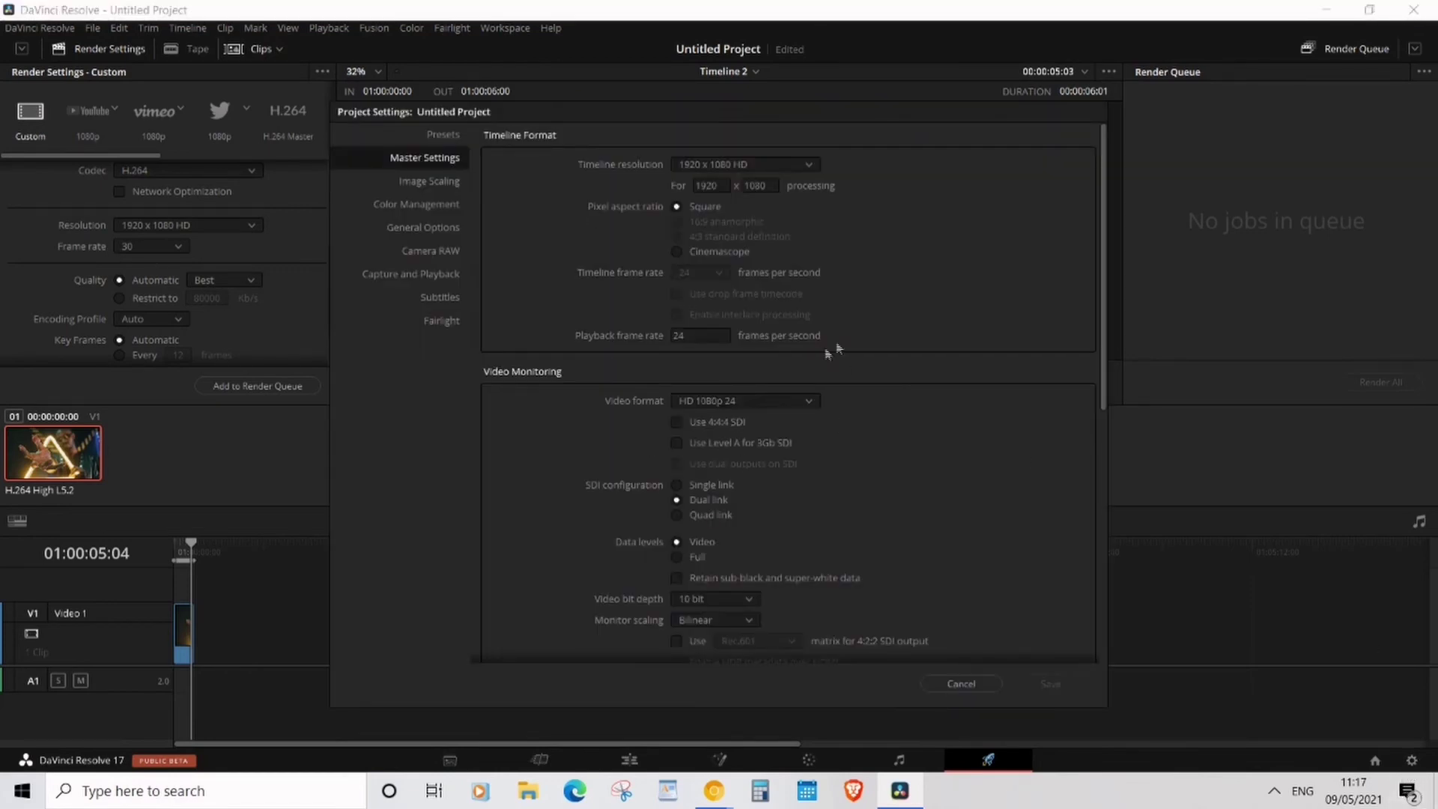